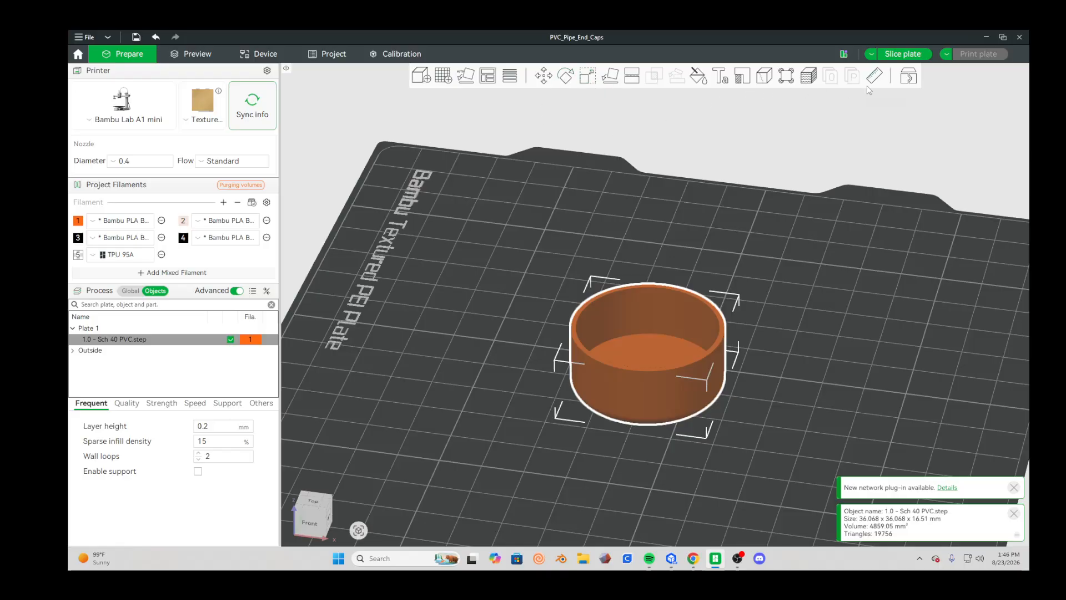
Step: Start a planar cut on the pipe end cap and turn off Cut to parts
scroll(794, 261, up, 3)
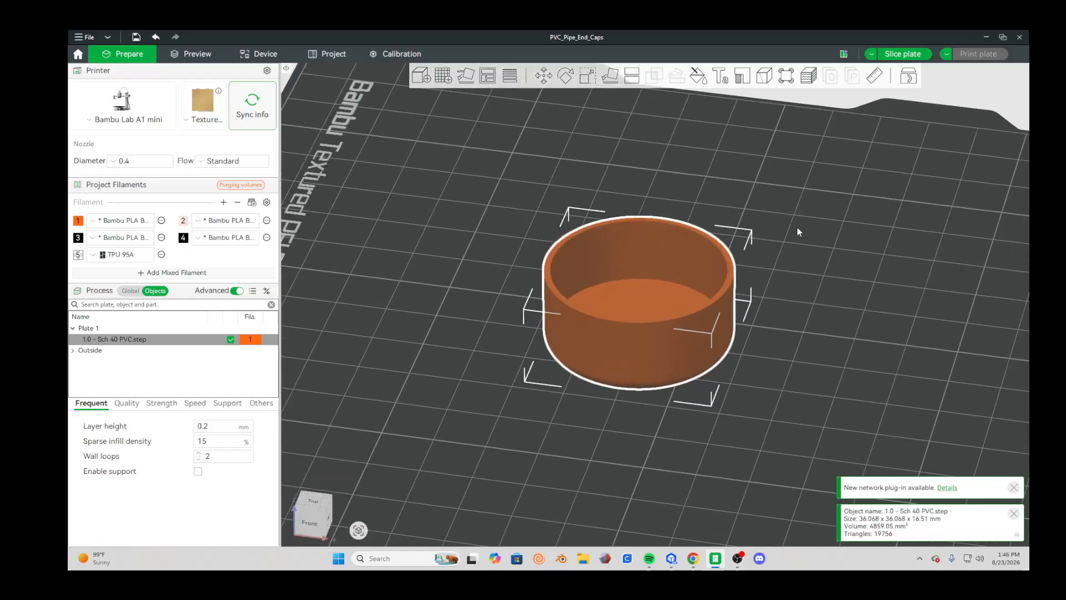
scroll(822, 233, down, 5)
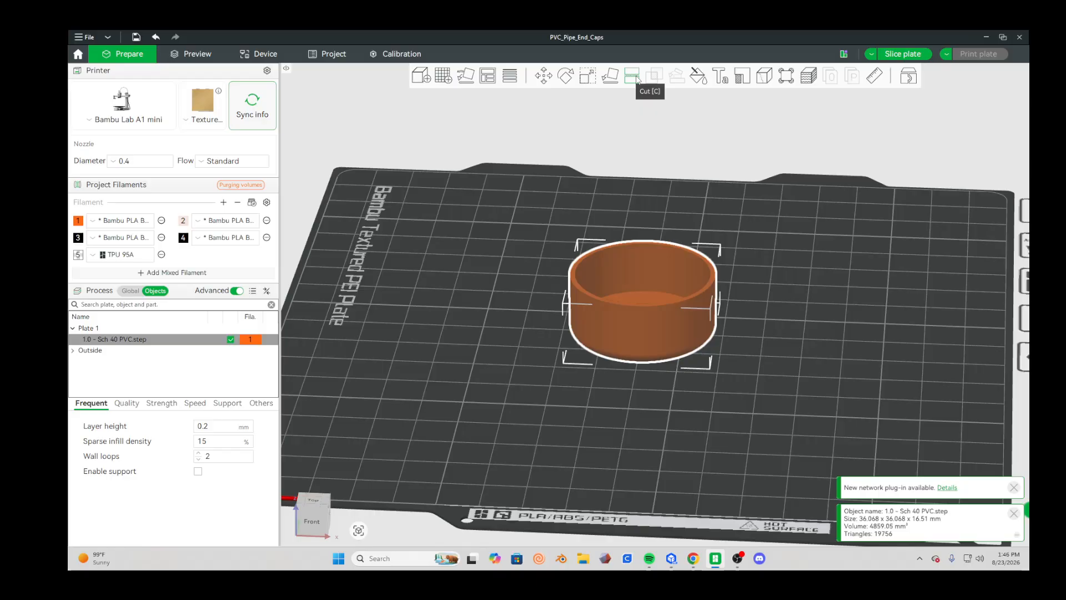
click(632, 76)
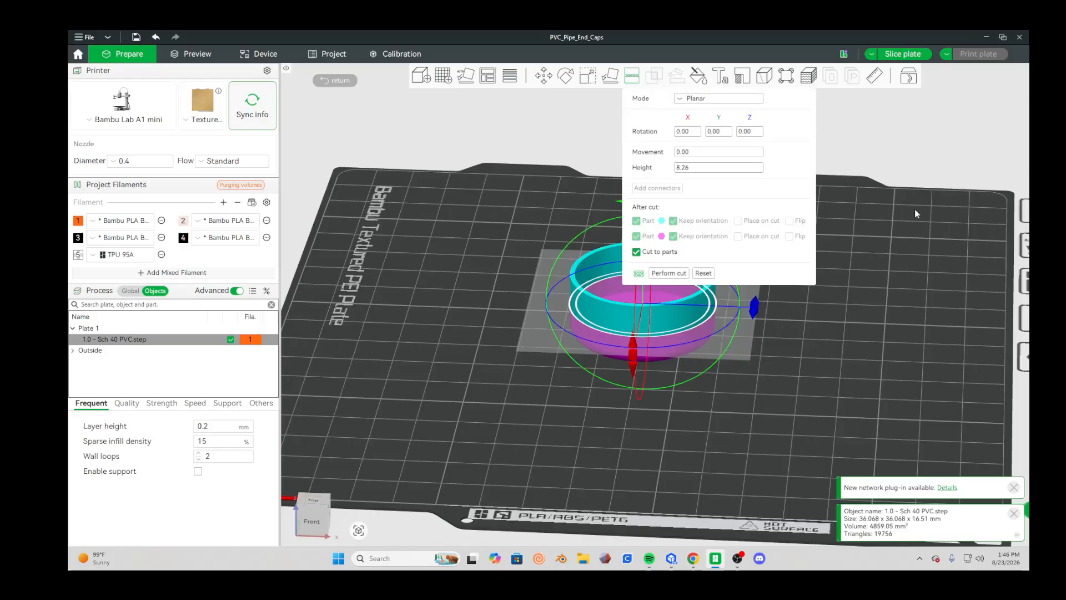
drag(914, 209, 874, 207)
scroll(900, 215, up, 3)
mouse_move(904, 251)
mouse_down()
mouse_move(905, 238)
mouse_move(922, 251)
mouse_up()
right_drag(921, 251, 871, 295)
scroll(860, 284, up, 2)
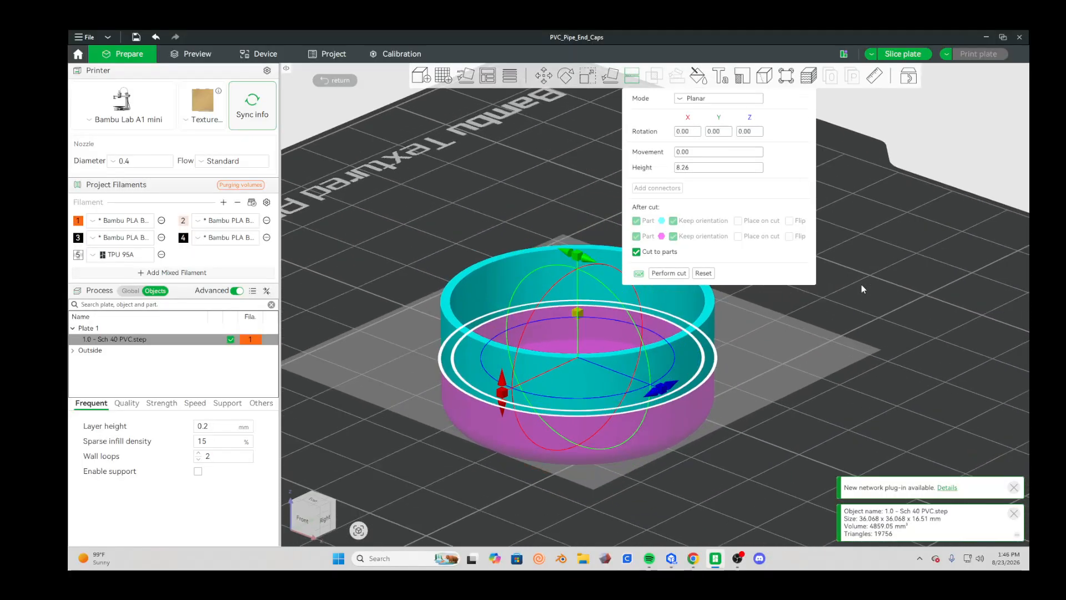
click(636, 252)
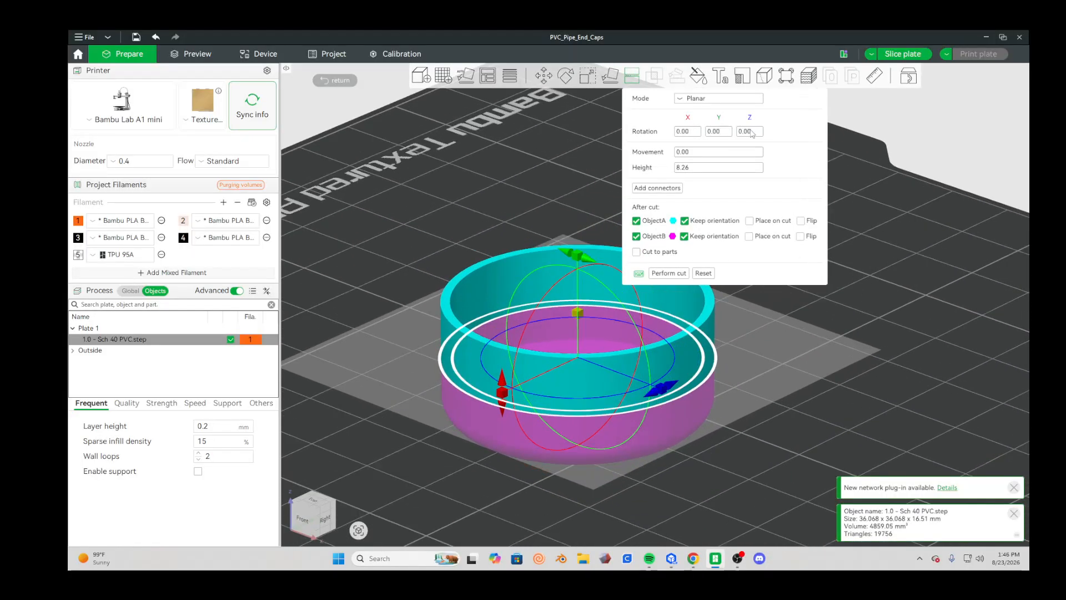
Step: Close the cut, reselect the cap, and restart the planar cut with its plane tilted 5° about Y
click(639, 77)
click(923, 232)
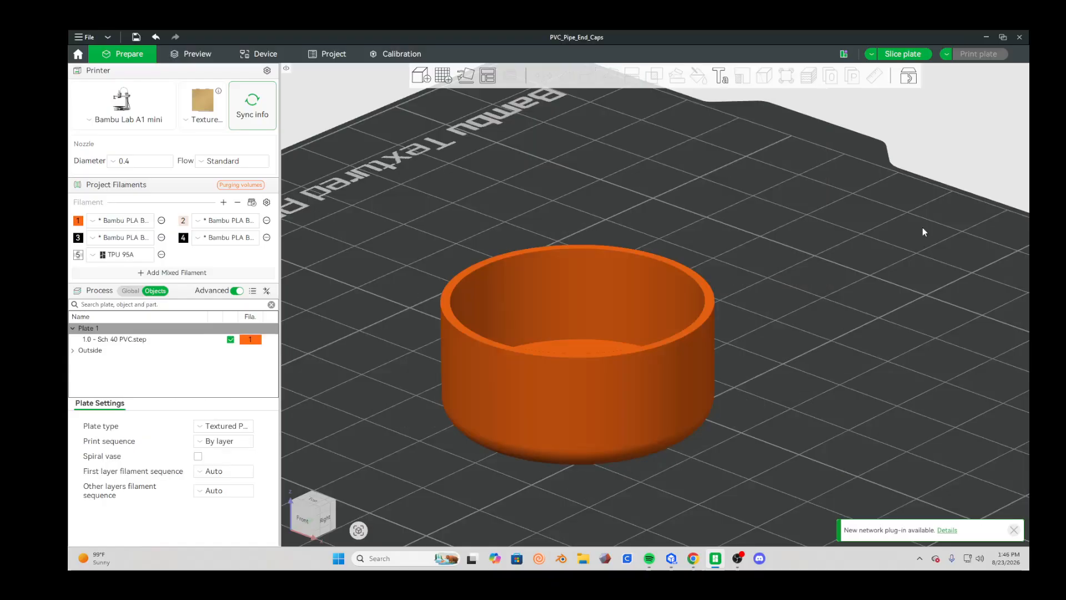
click(635, 300)
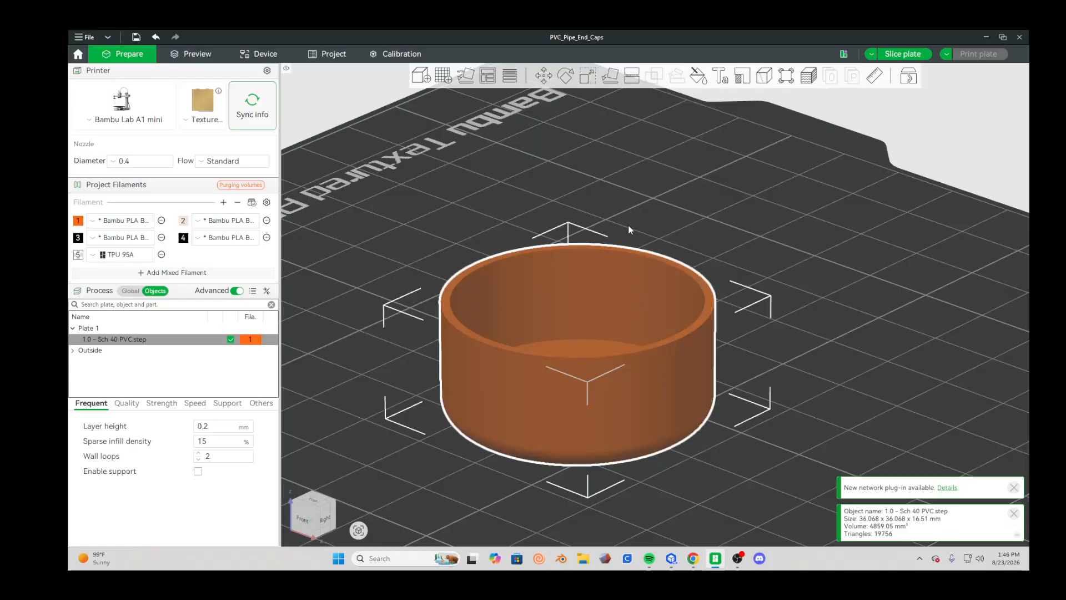
click(632, 77)
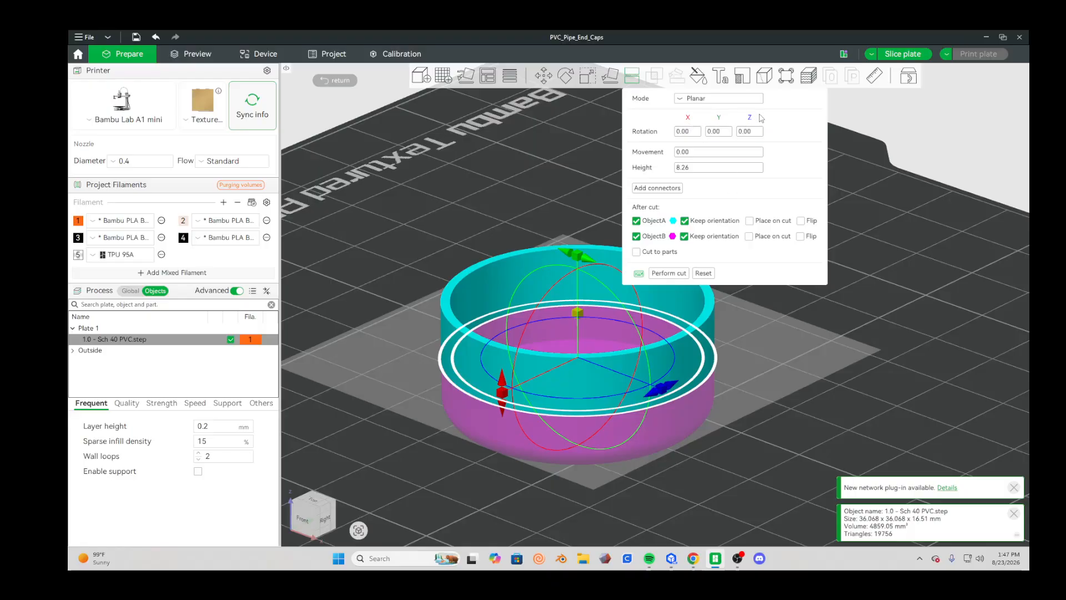
mouse_move(580, 255)
mouse_down()
mouse_move(610, 280)
mouse_move(578, 238)
mouse_move(579, 271)
mouse_up()
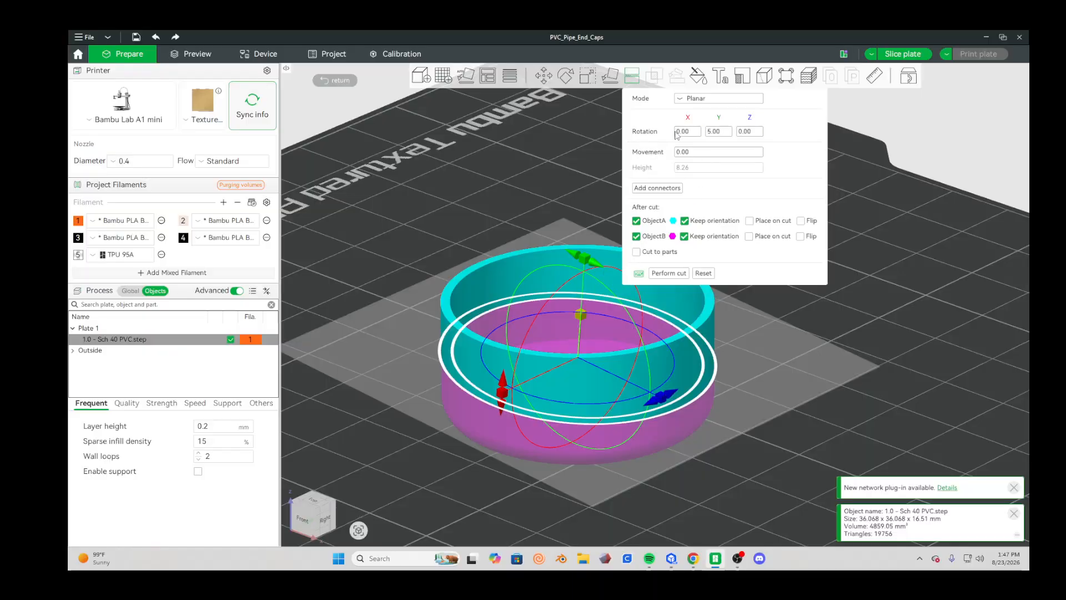
Step: Rotate the cutting plane about Y back to level while viewing the cap from the front
key(3)
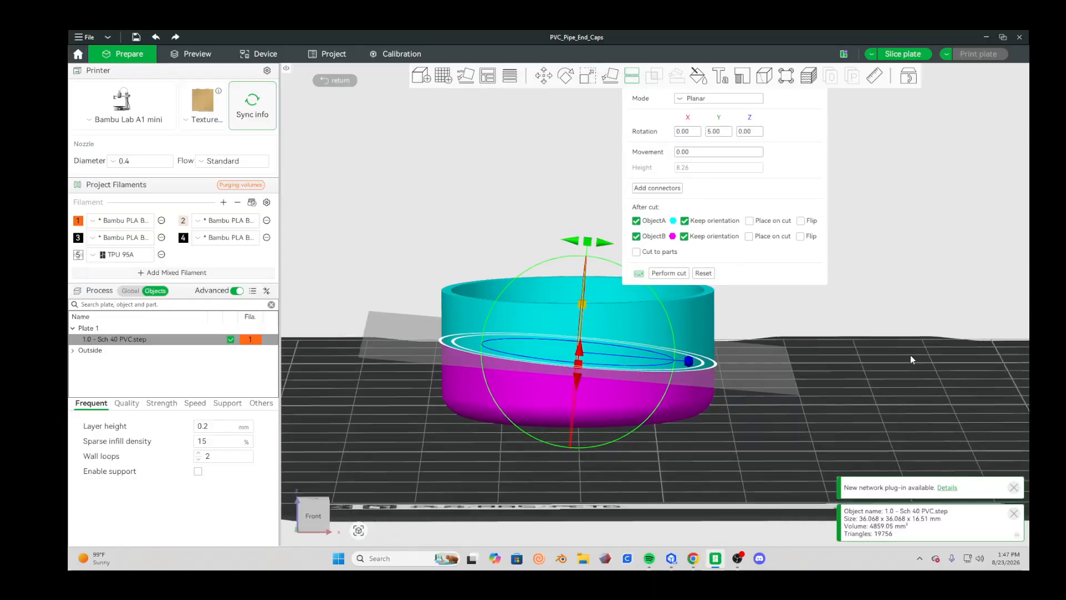
click(712, 133)
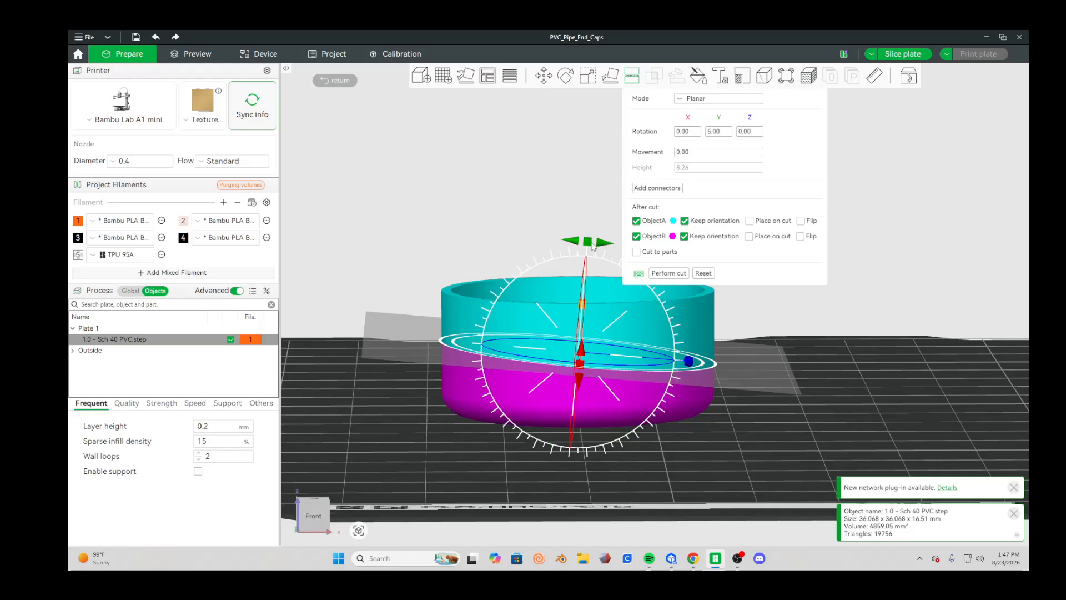
drag(588, 257, 577, 253)
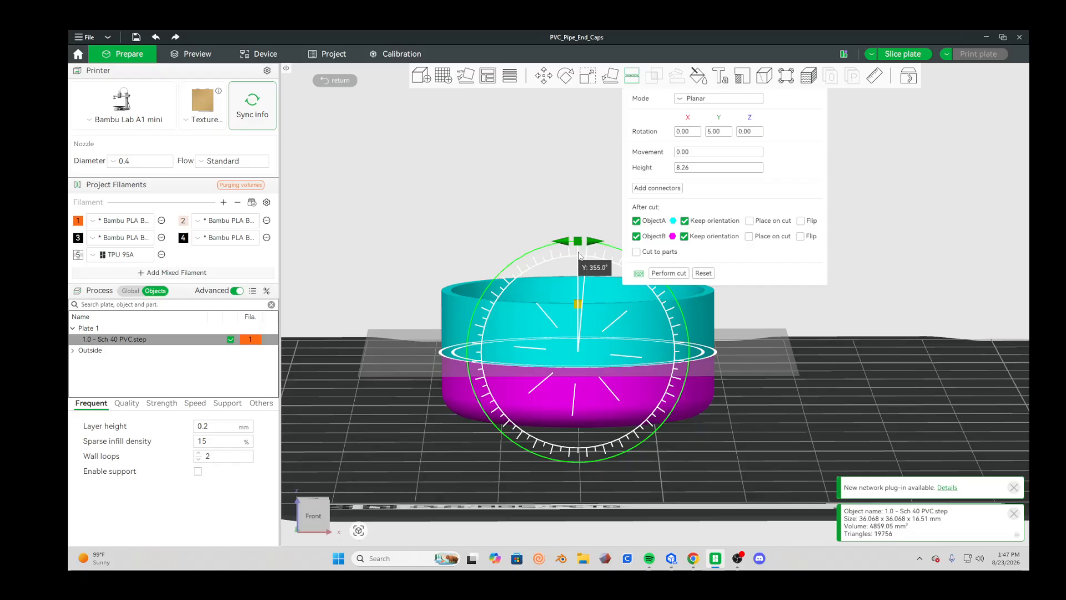
drag(579, 255, 579, 255)
Step: Set the cutting plane's Y rotation to 10°, followed by 45°
click(719, 134)
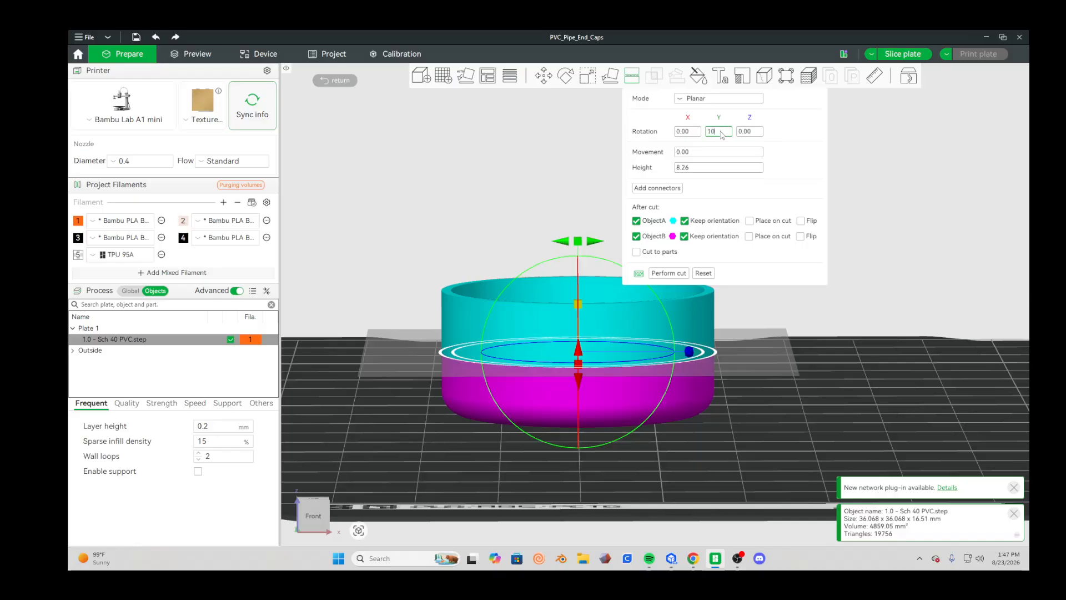
key(Return)
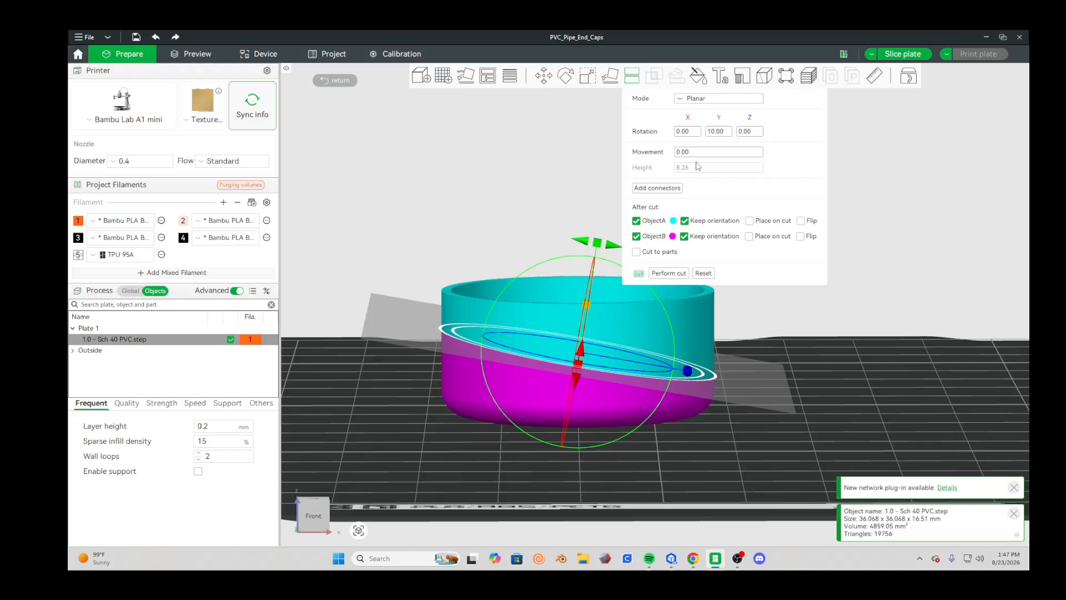
click(717, 132)
text(45)
key(Return)
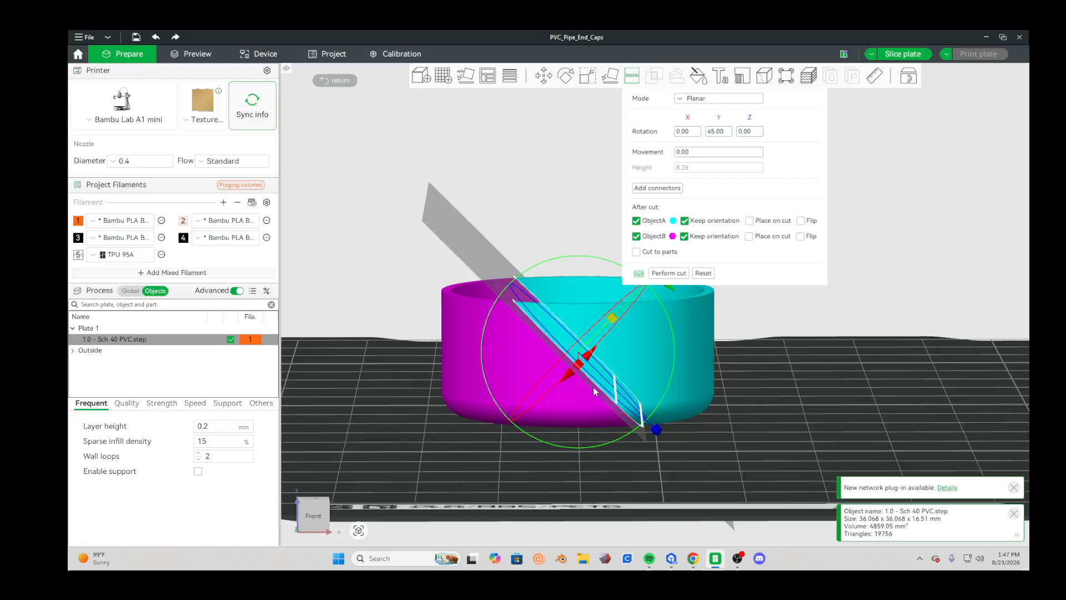
Step: Reset the cutting plane's Y rotation to 0°
click(720, 134)
text(0)
key(Return)
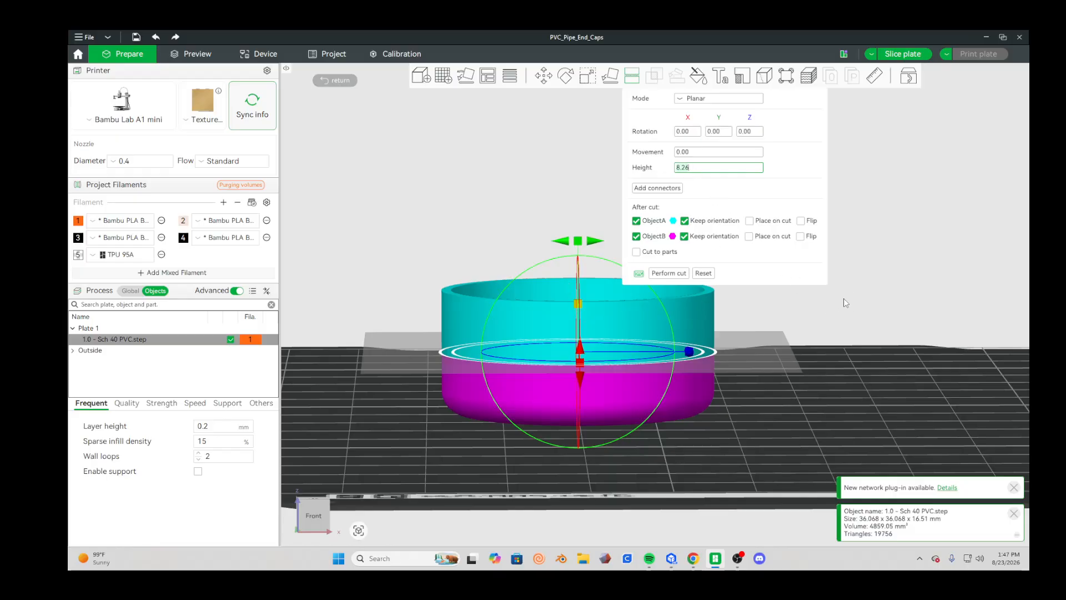
Step: Set the cutting plane's height to 10 mm
key(BackSpace)
key(BackSpace)
key(BackSpace)
key(BackSpace)
text(10)
click(740, 197)
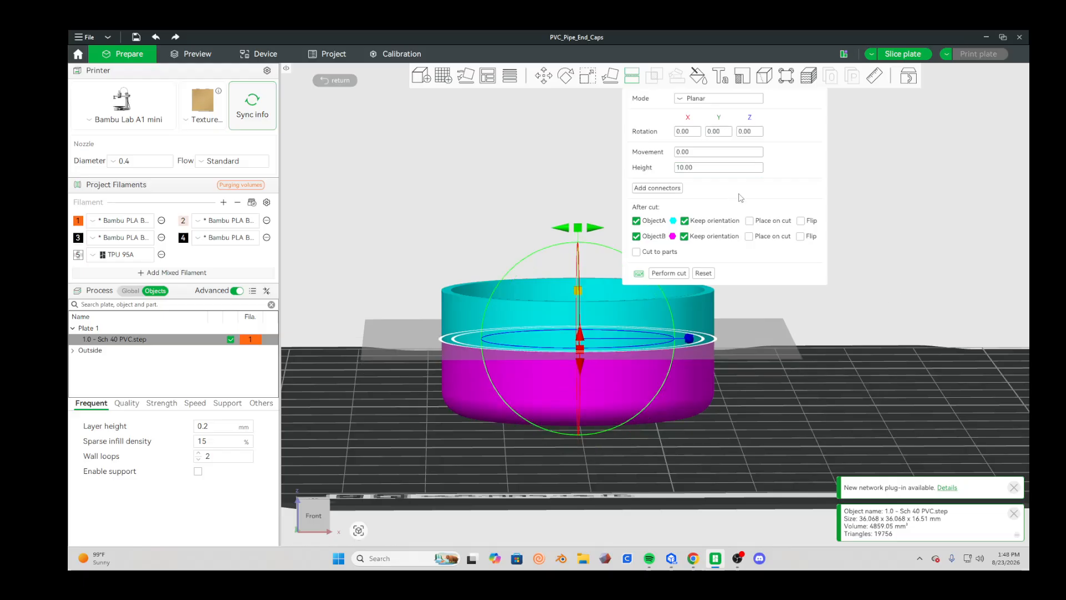
Step: Raise the cutting plane by hand to a height of about 15.6 mm, just below the cap's rim
scroll(898, 331, up, 5)
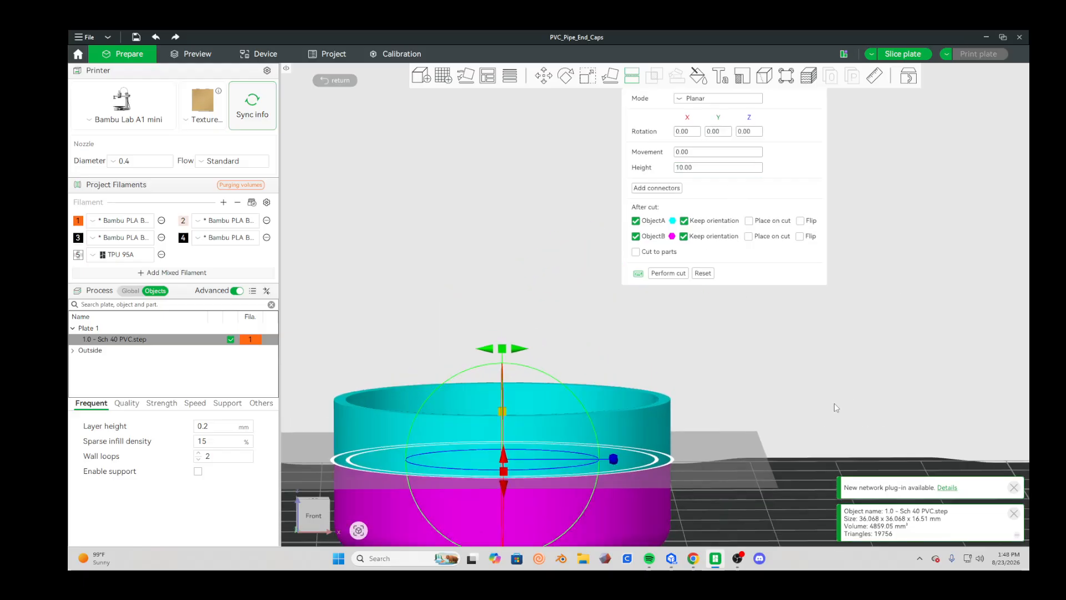
middle_drag(883, 355, 927, 329)
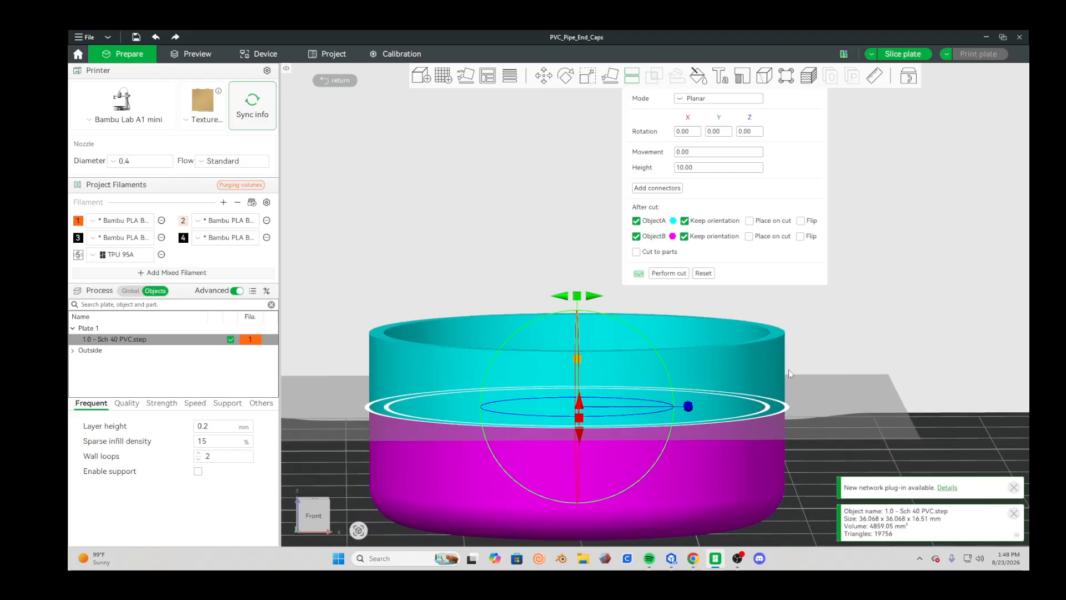
drag(854, 404, 864, 344)
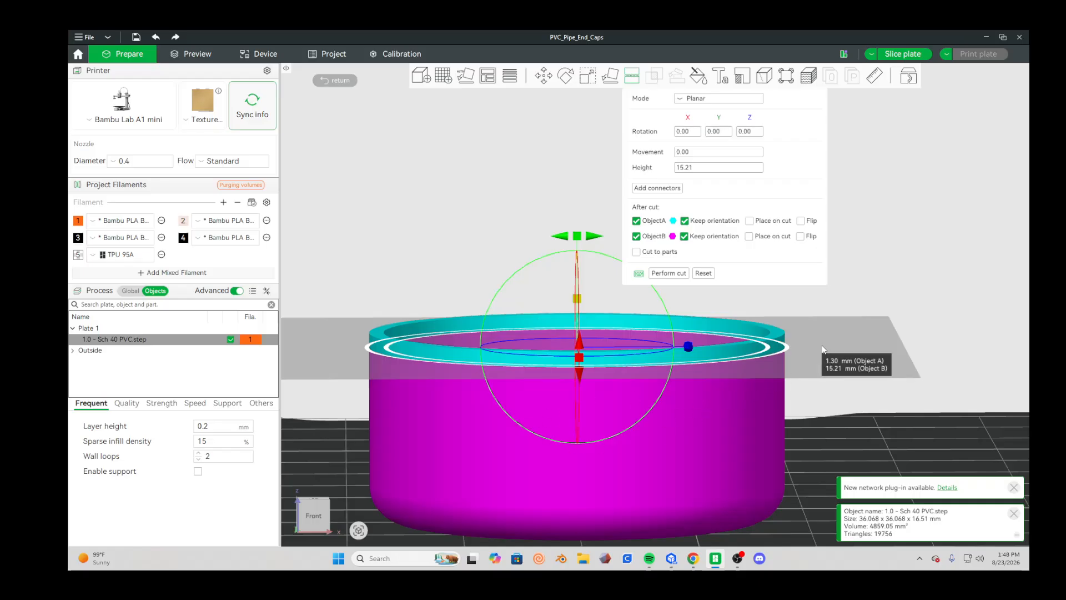
mouse_move(823, 349)
mouse_down()
mouse_move(815, 358)
mouse_move(815, 342)
mouse_up()
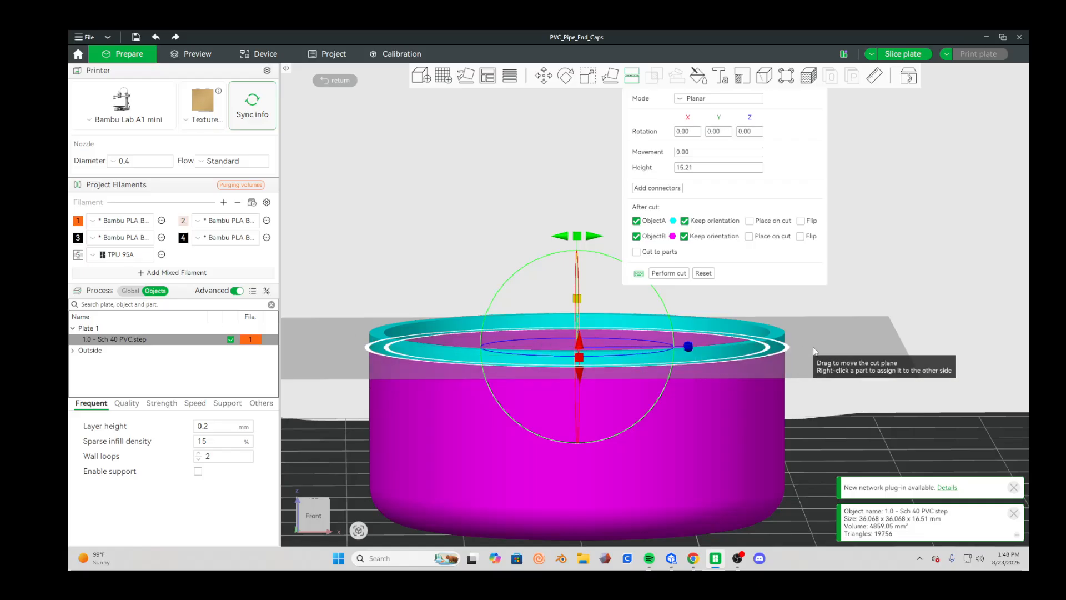
mouse_move(815, 351)
mouse_down()
mouse_move(809, 375)
mouse_move(822, 389)
mouse_move(834, 354)
mouse_up()
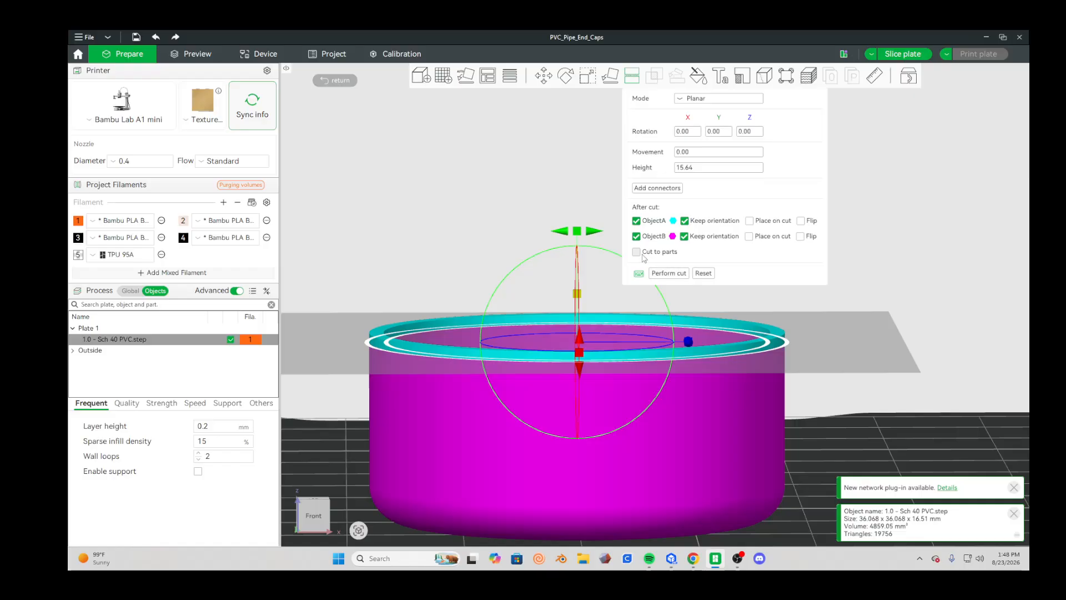
Step: Perform the cut into separate objects and select the thin ring cut from the rim for inspection
click(668, 273)
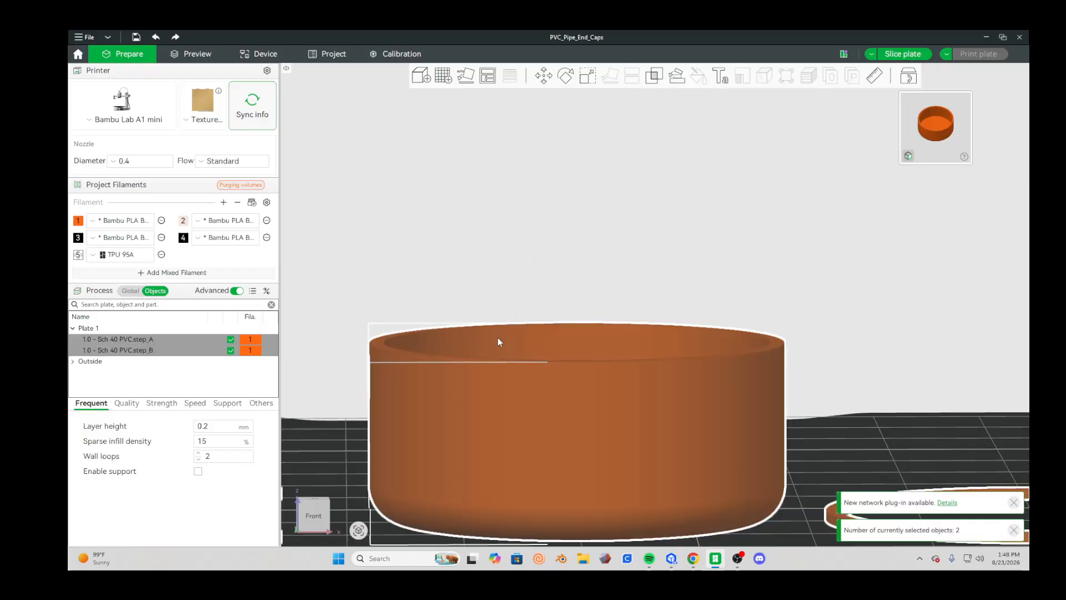
click(153, 351)
click(154, 339)
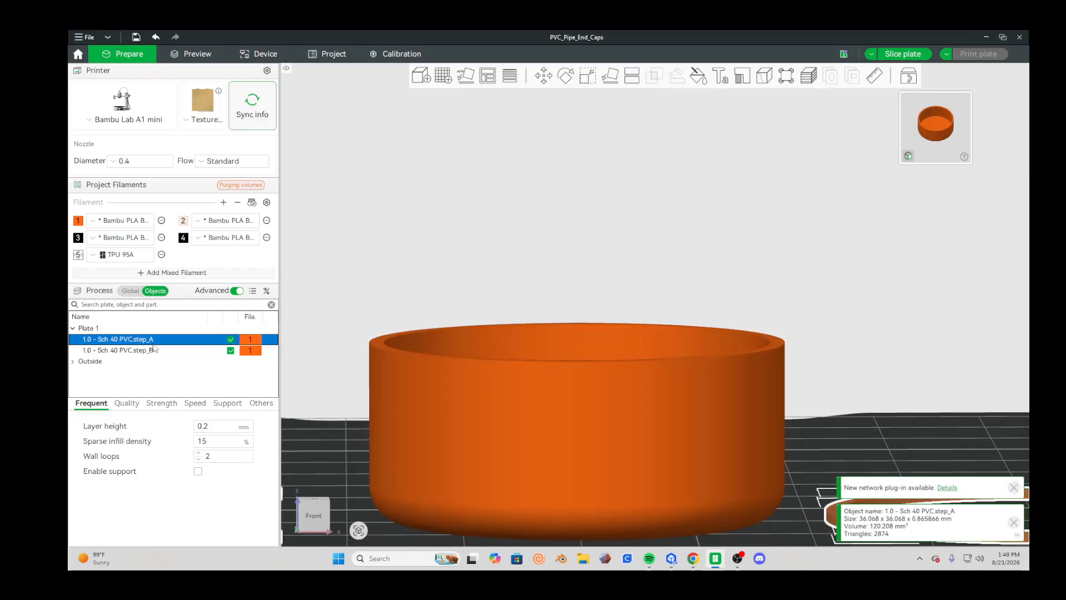
scroll(818, 406, down, 2)
right_drag(808, 489, 655, 442)
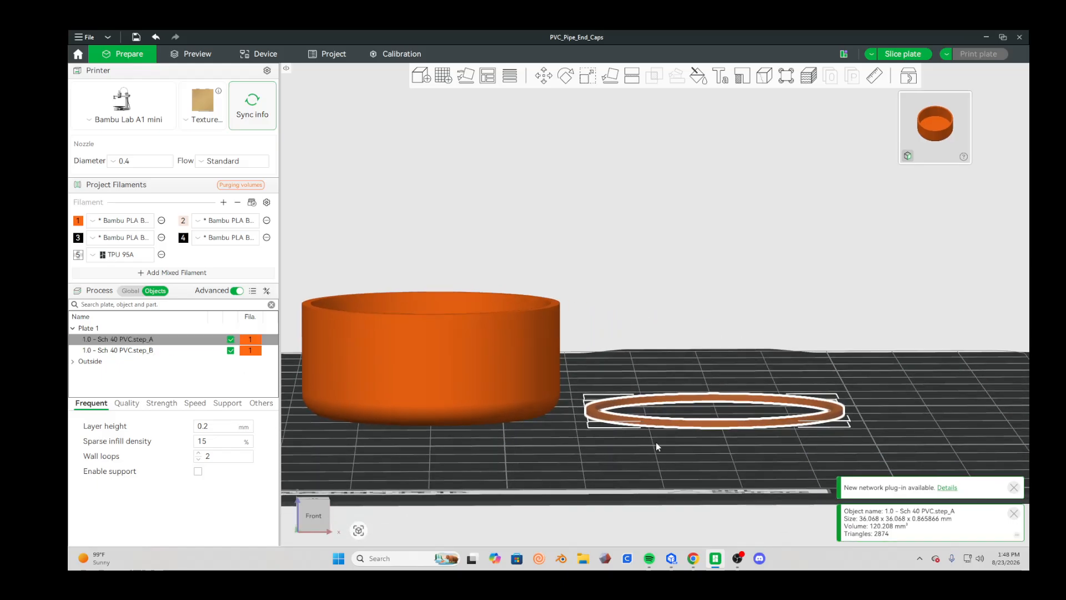
scroll(657, 469, up, 3)
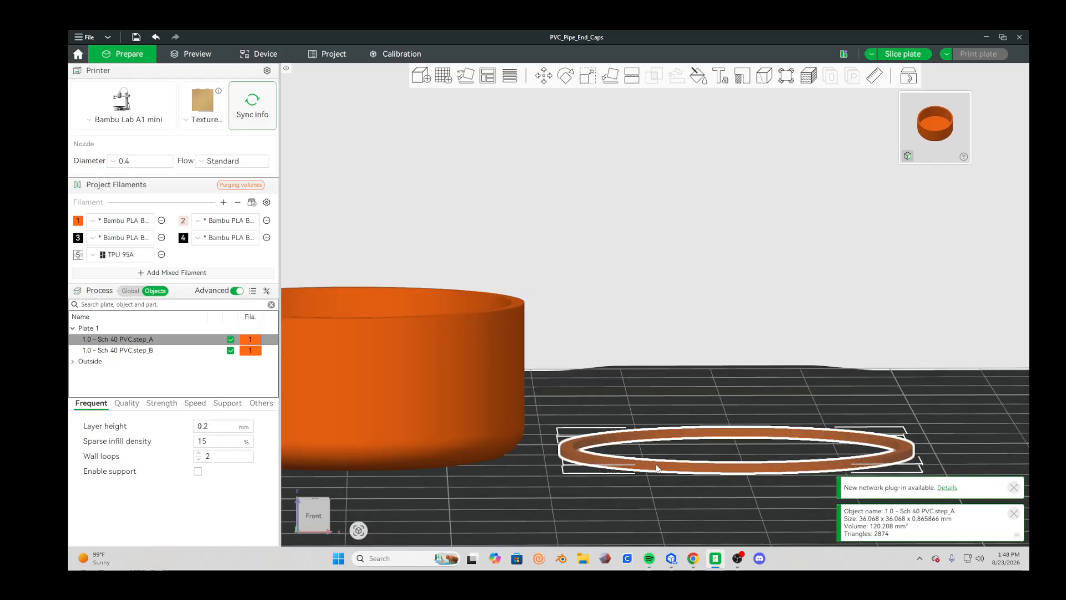
Step: Undo the cut into separate objects and cut the cap at the default height with Cut to parts enabled
click(157, 38)
right_drag(598, 281, 750, 245)
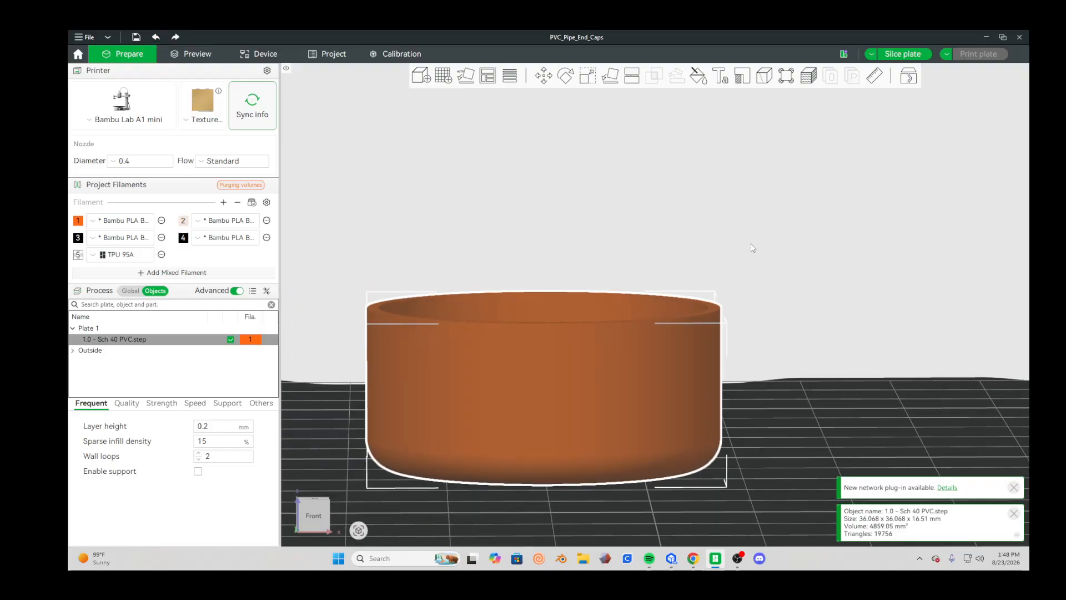
click(637, 73)
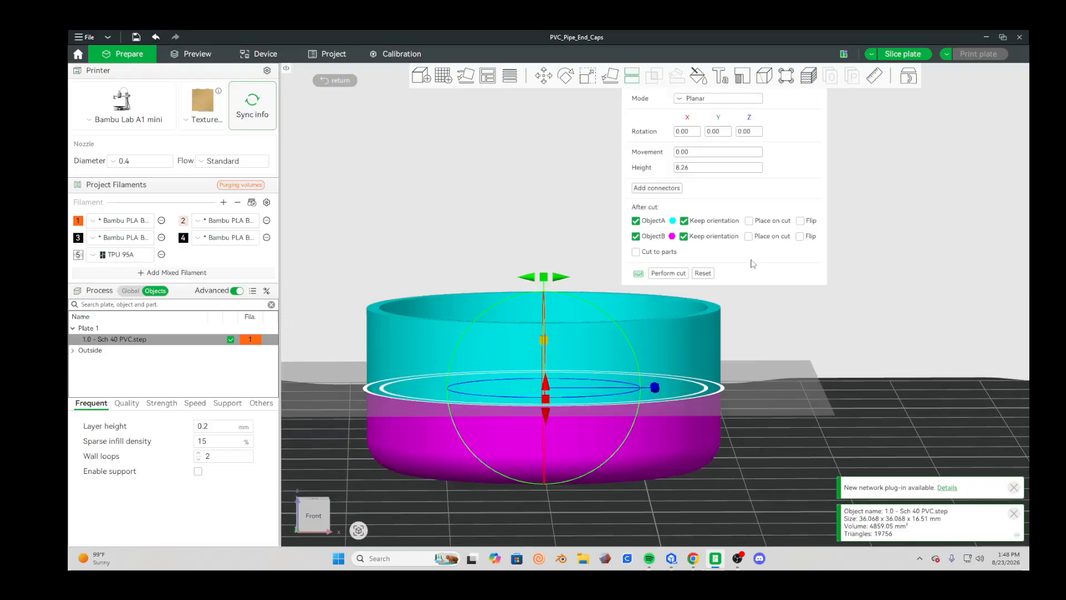
click(638, 253)
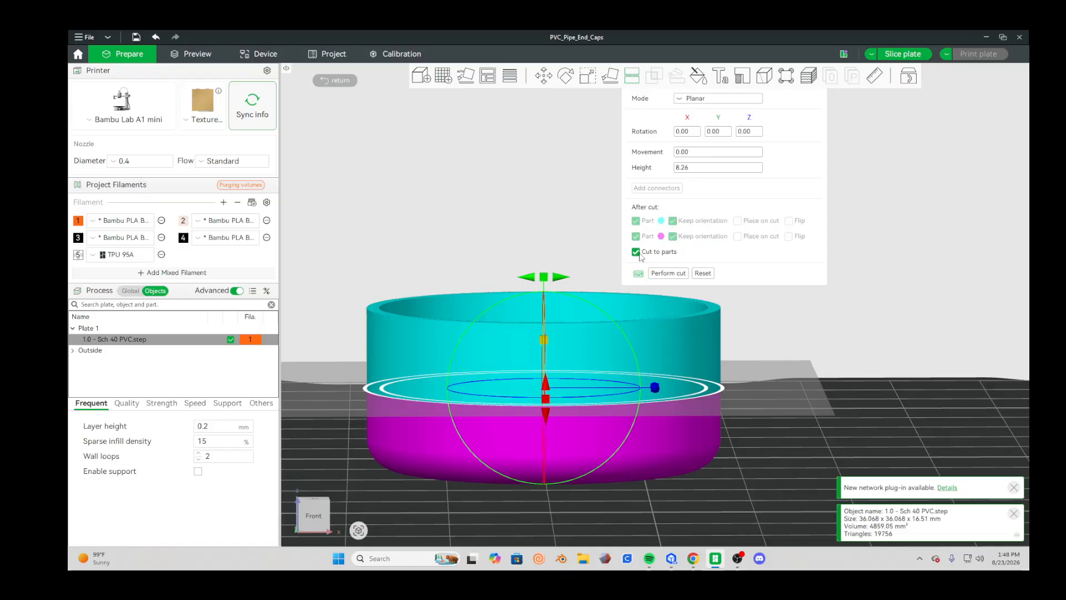
click(667, 273)
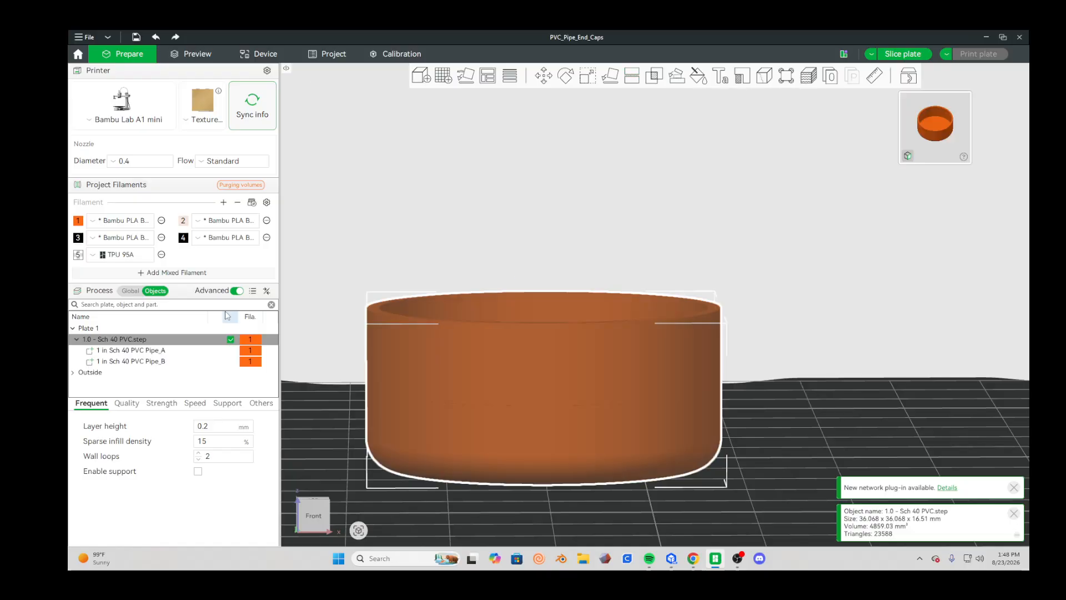
Step: Select the upper and lower parts of the cut cap in turn to examine how they are divided
click(188, 351)
click(170, 361)
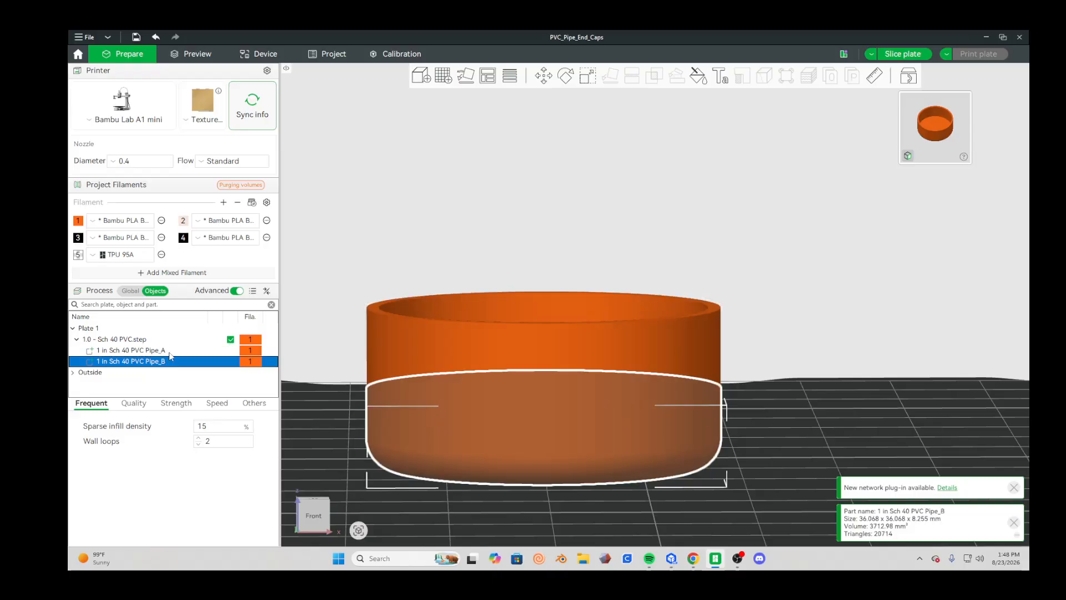
click(169, 351)
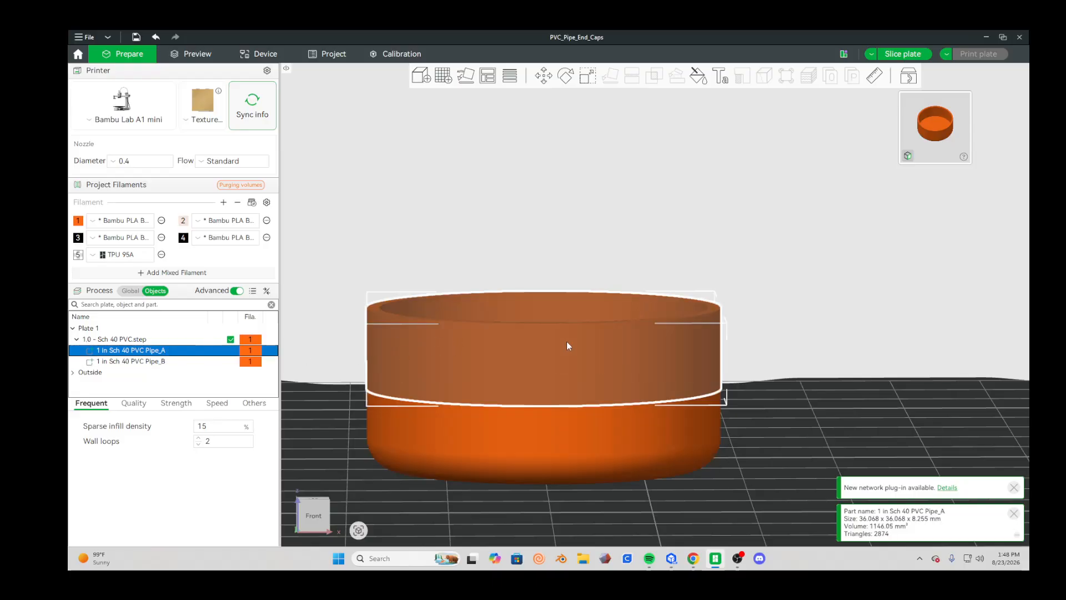
click(448, 444)
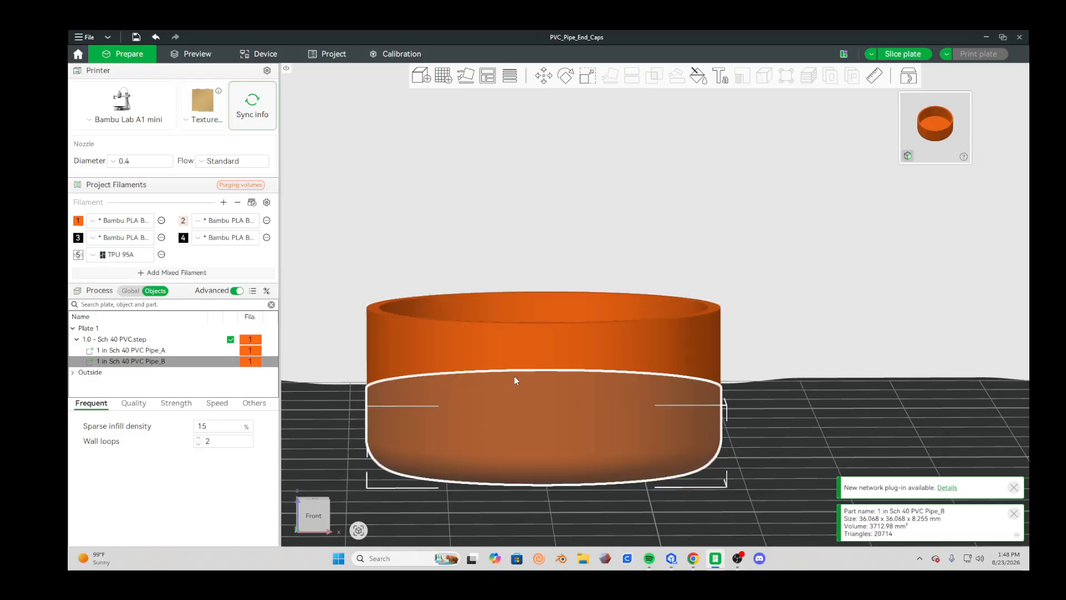
click(514, 378)
click(472, 441)
click(534, 385)
Step: Undo the cut to parts and cut the cap at its default height into separate objects, with Cut to parts disabled
click(155, 38)
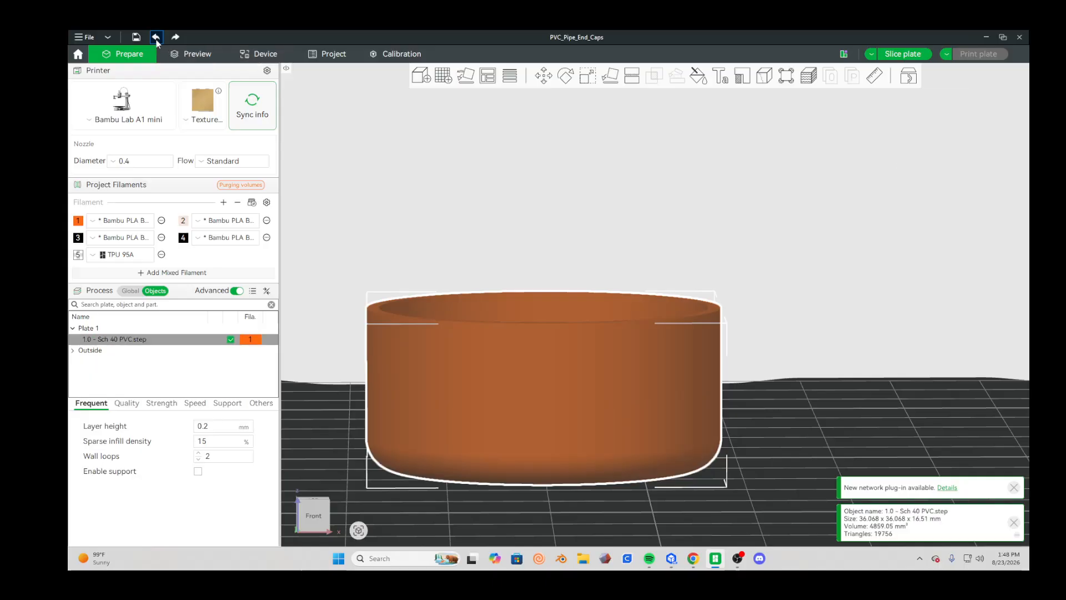
click(627, 83)
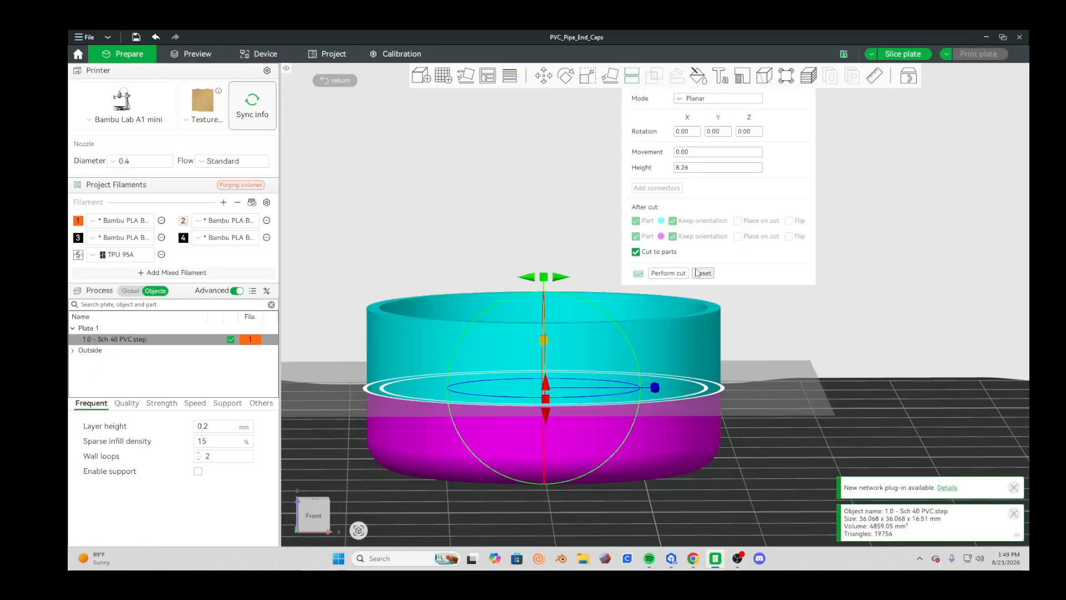
click(638, 252)
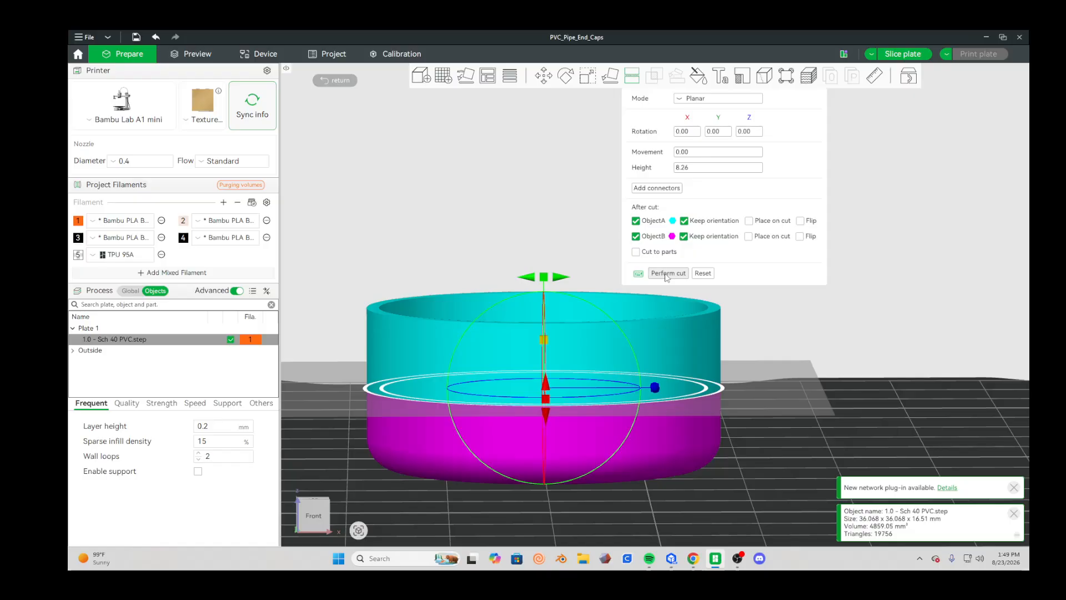
click(667, 273)
right_drag(874, 352, 664, 319)
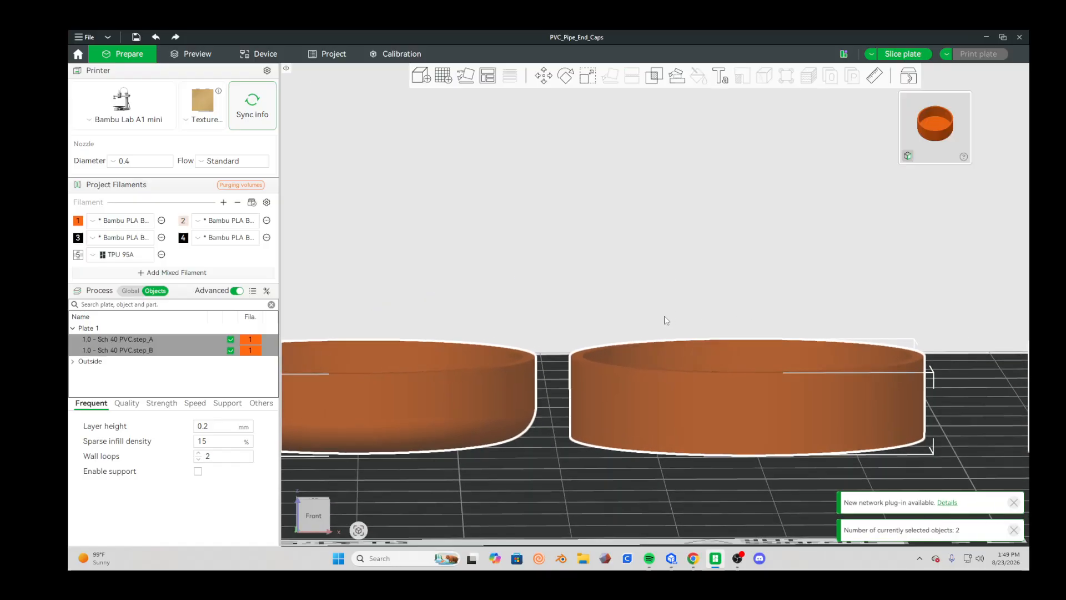
scroll(656, 356, down, 6)
drag(644, 414, 647, 436)
click(639, 447)
key(1)
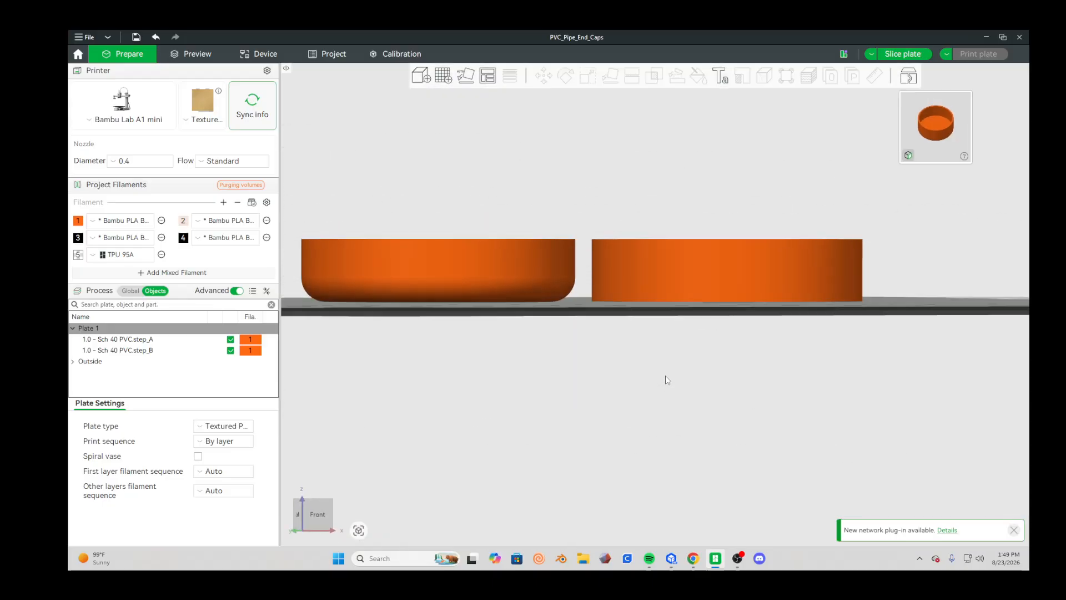
drag(665, 375, 708, 422)
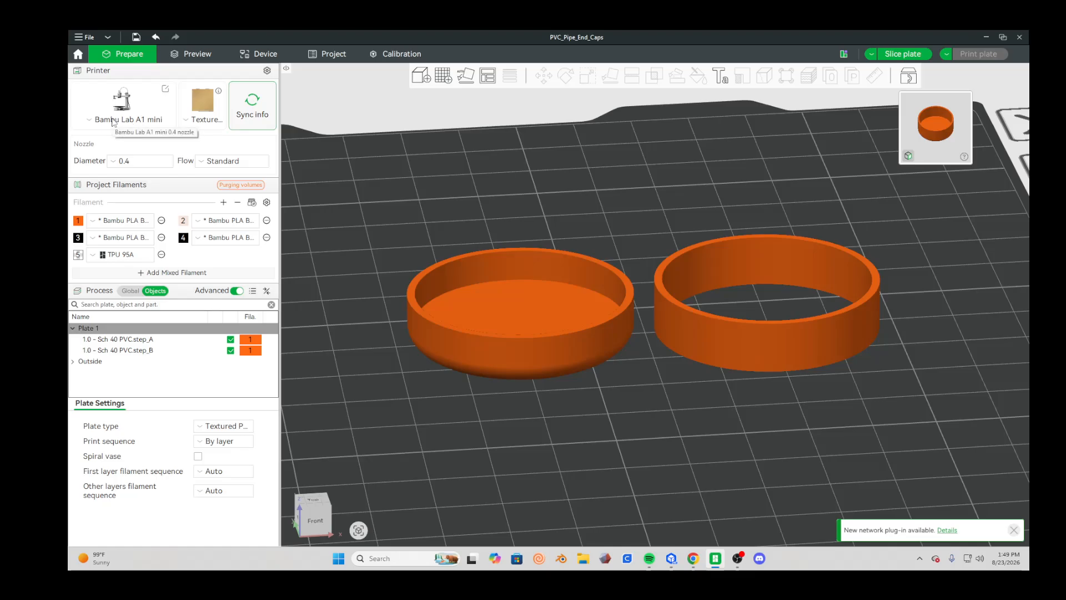
Step: Remove the last four project filaments, keeping only the first Bambu PLA Basic
click(237, 202)
click(237, 201)
click(237, 201)
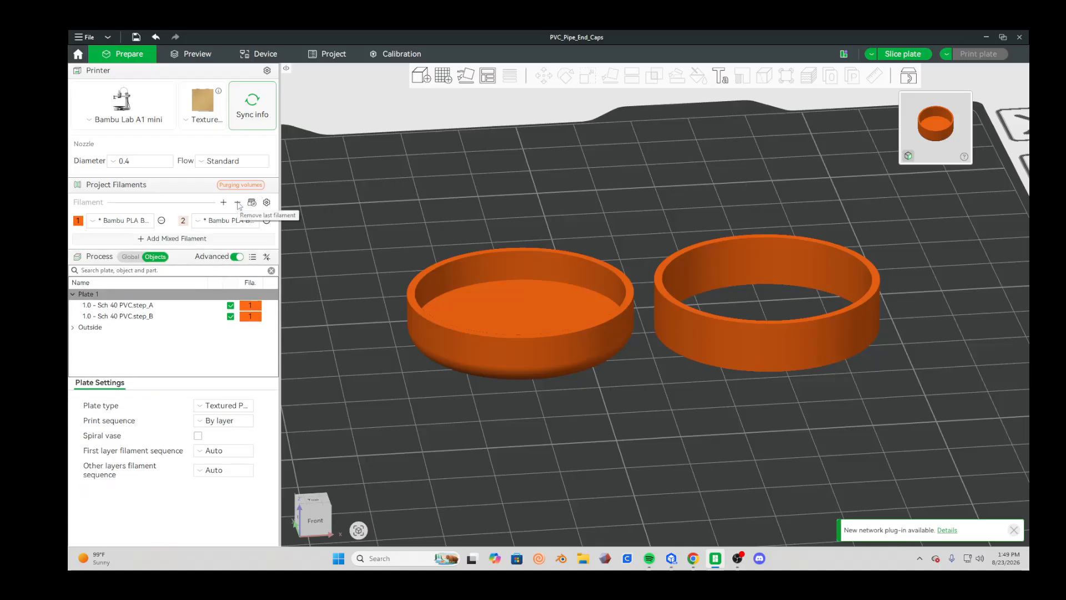
click(237, 201)
Step: Select the closed bottom piece of the cap and undo the cut into separate objects
right_drag(636, 248, 636, 333)
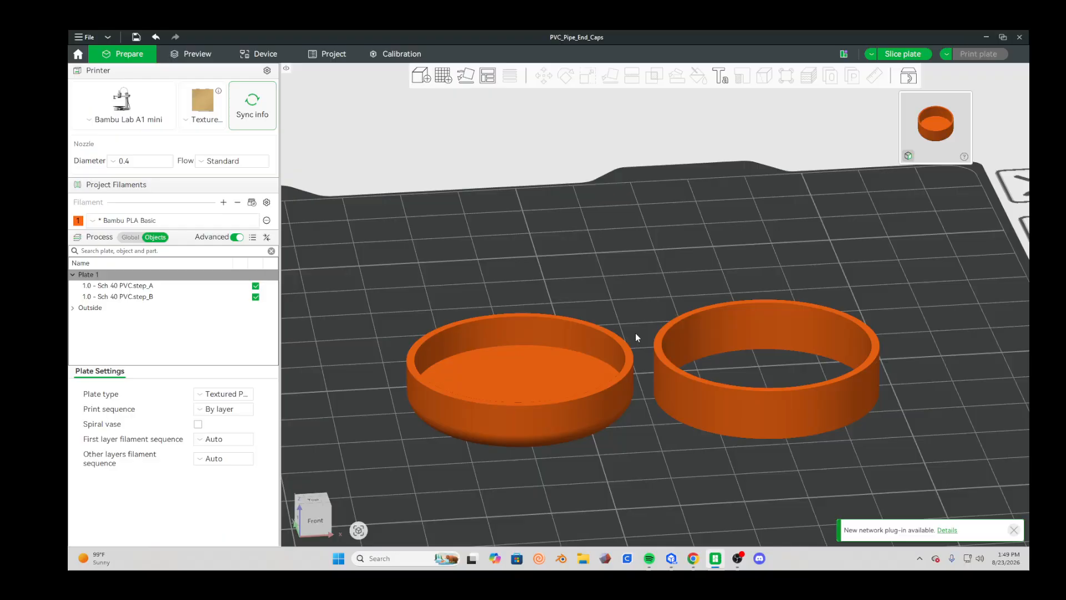
scroll(645, 322, up, 2)
mouse_move(645, 320)
mouse_down()
mouse_move(639, 301)
mouse_move(663, 304)
mouse_move(645, 304)
mouse_up()
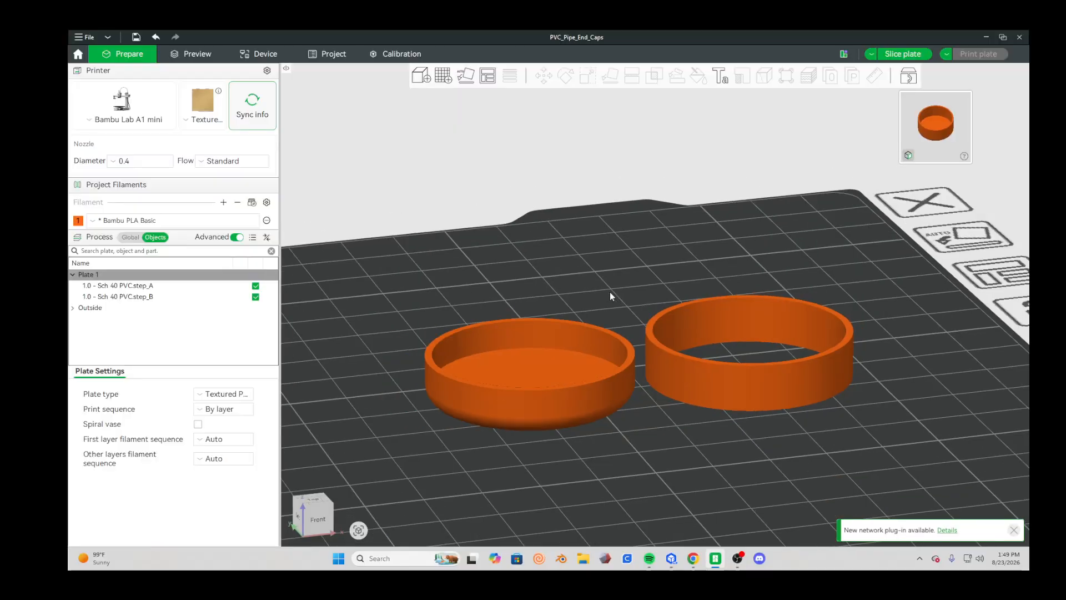
key(3)
drag(634, 420, 640, 423)
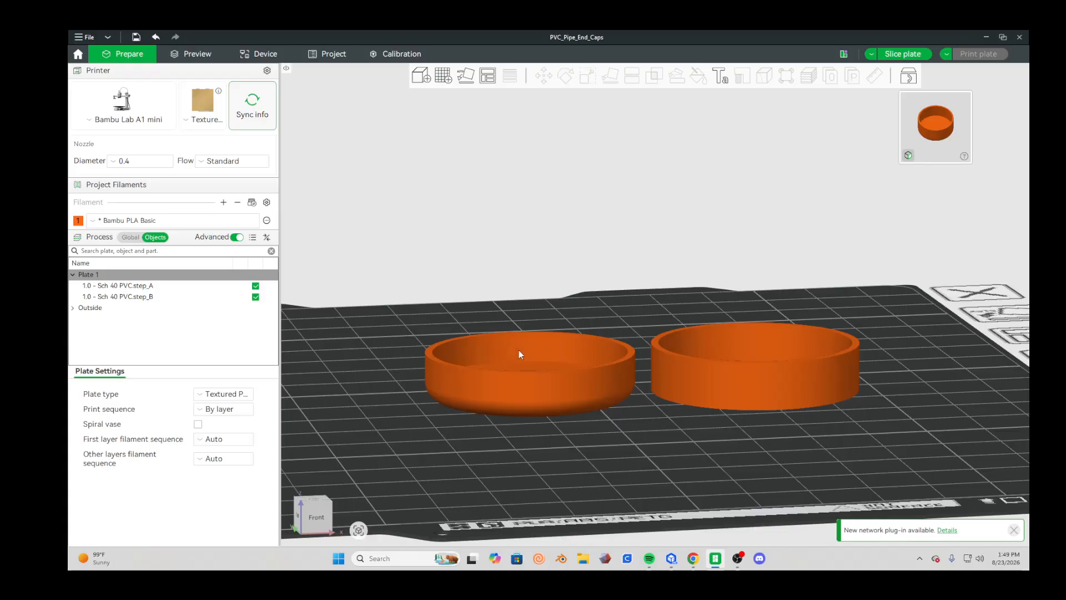
click(555, 363)
click(159, 37)
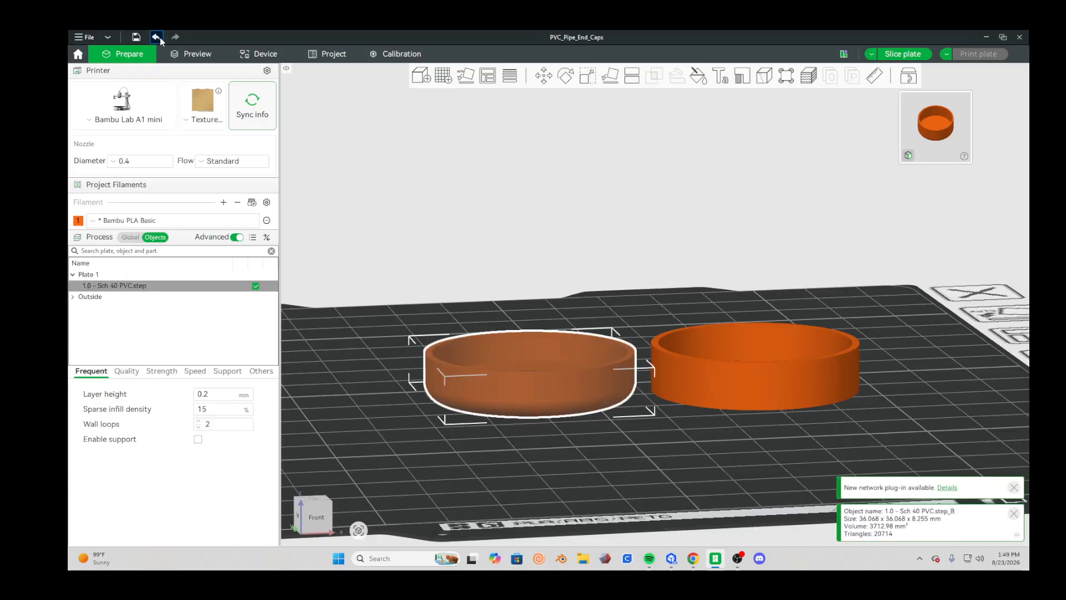
Step: Stretch the cap along Z only by hand into a tall pipe about 264.5 mm high
drag(599, 286, 872, 339)
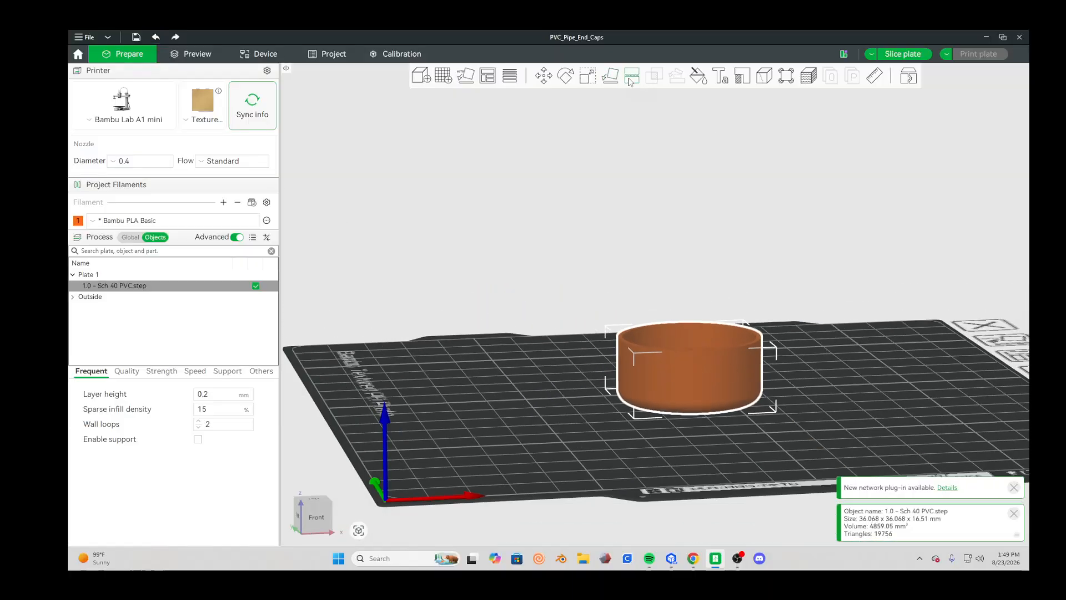
click(587, 75)
drag(872, 290, 626, 353)
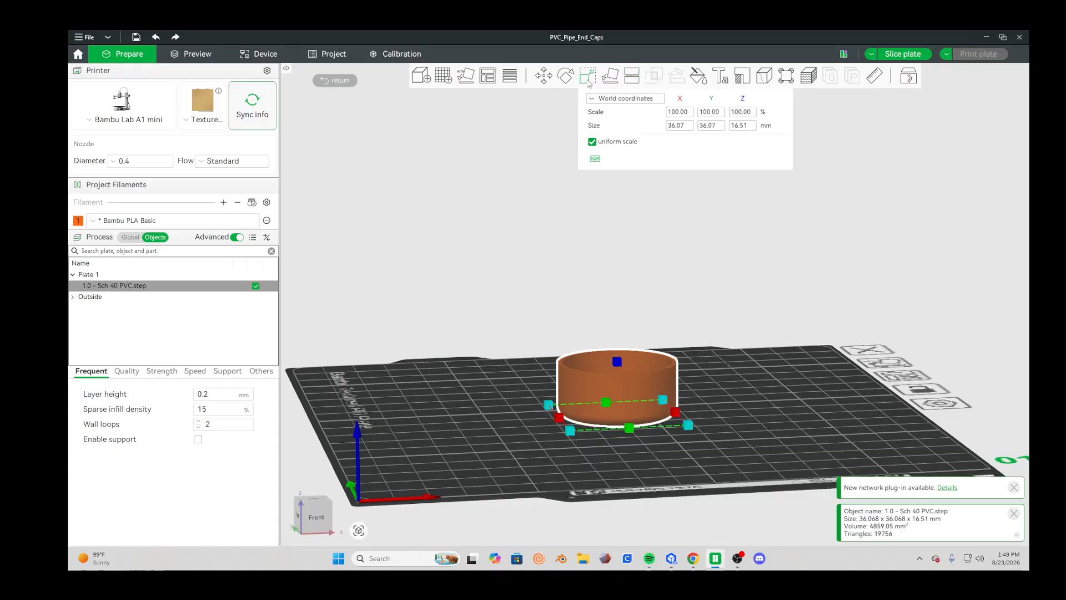
scroll(646, 324, down, 2)
drag(628, 350, 630, 183)
scroll(516, 217, down, 2)
scroll(630, 443, up, 4)
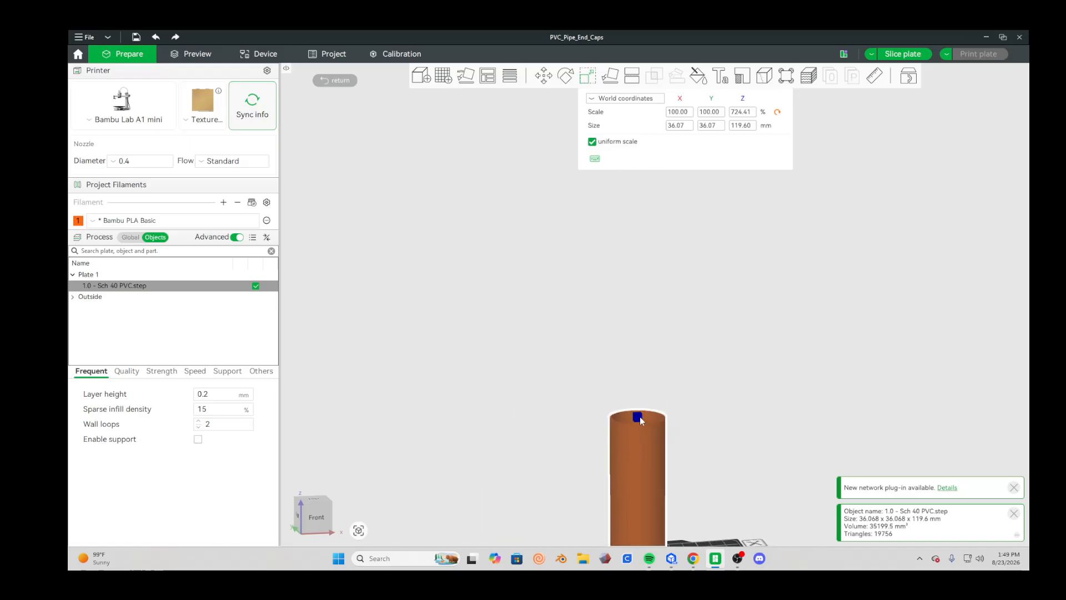
drag(639, 419, 719, 274)
scroll(835, 337, down, 3)
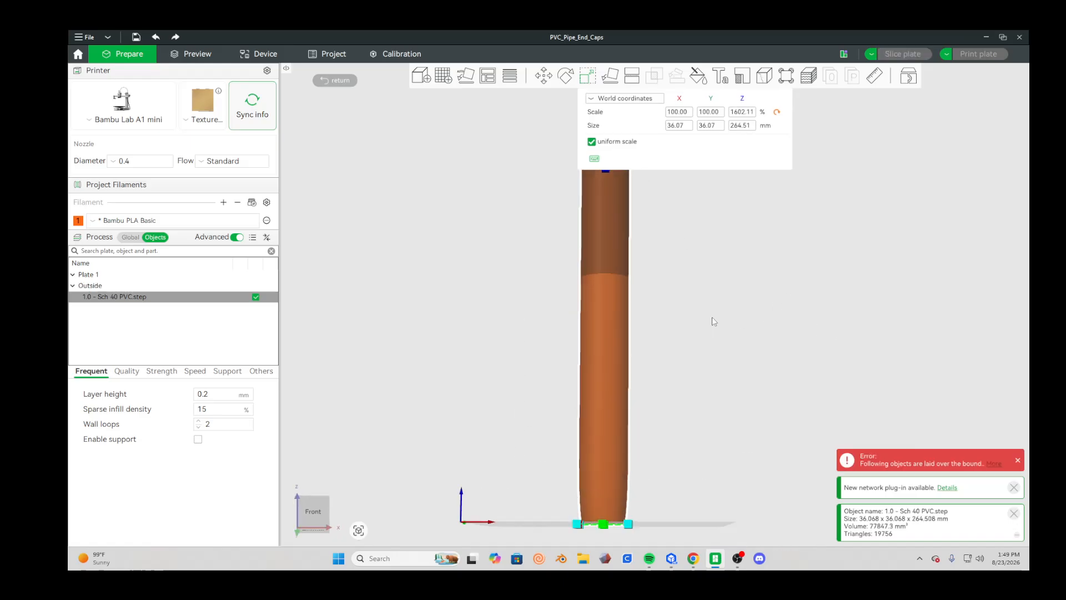
Step: Cut the stretched pipe at its default mid-height into two separate objects, keeping both halves and their orientation
drag(714, 322, 730, 334)
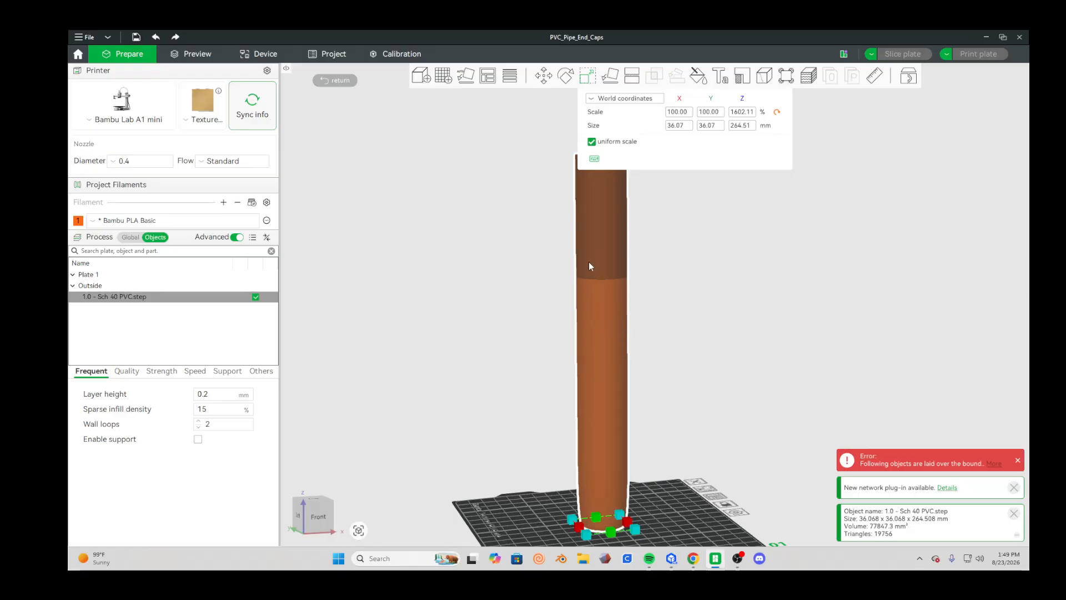
drag(730, 298, 747, 333)
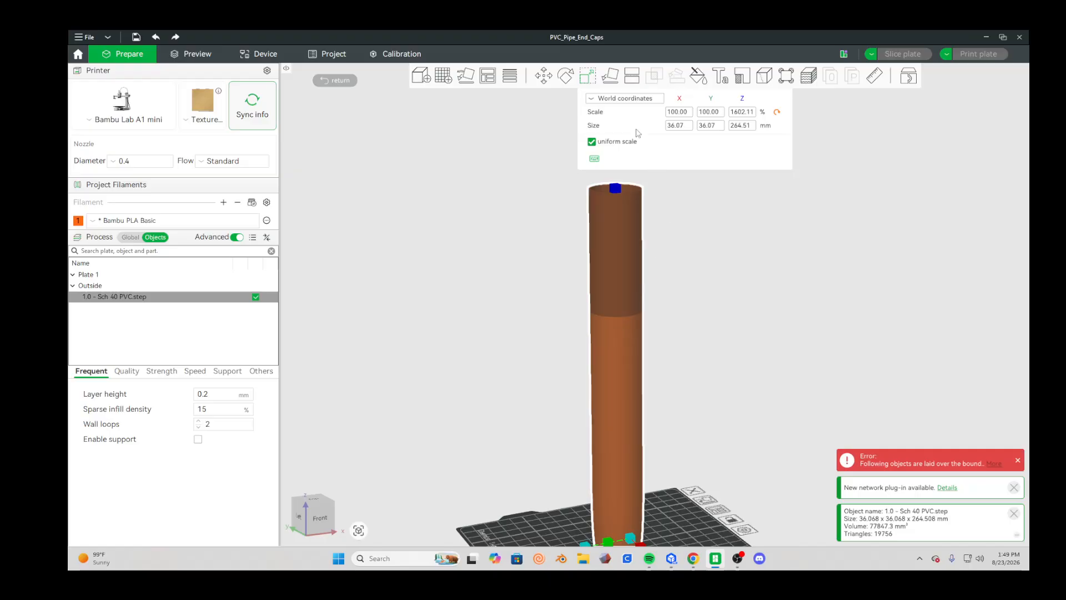
click(632, 75)
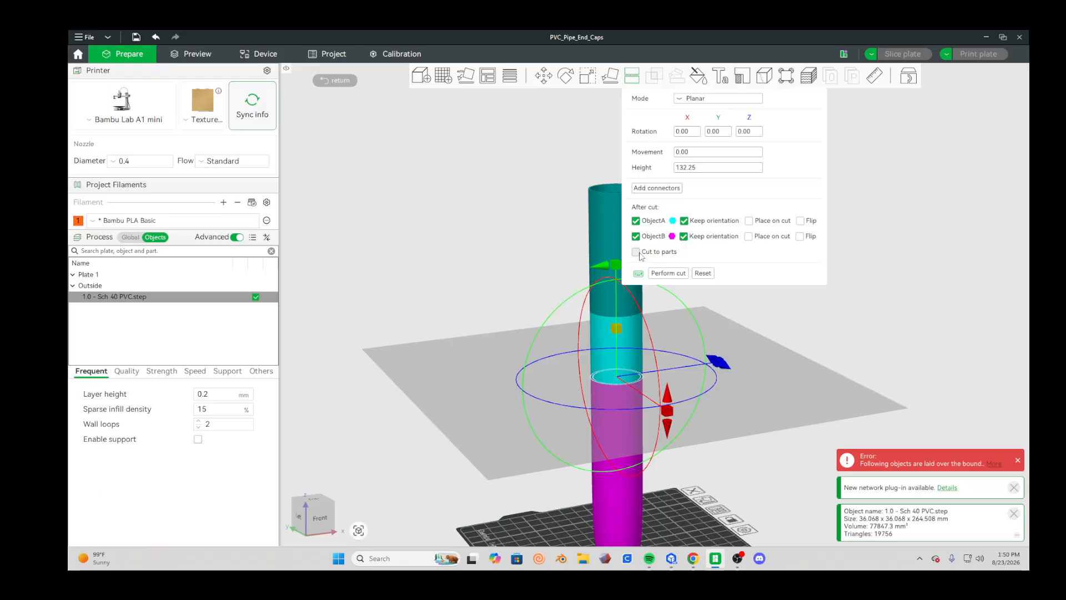
click(667, 273)
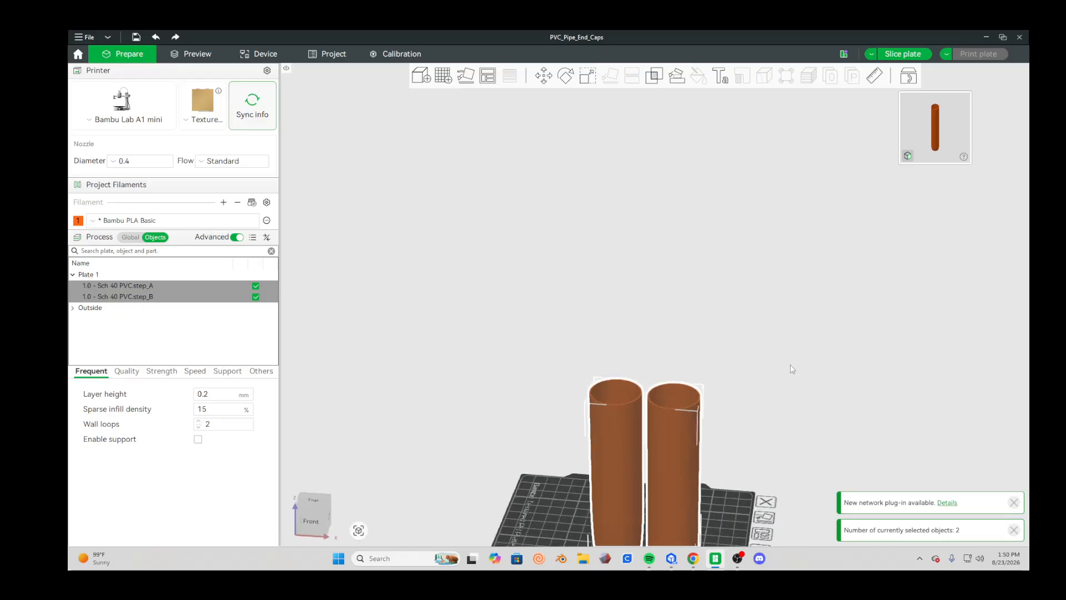
scroll(800, 410, up, 5)
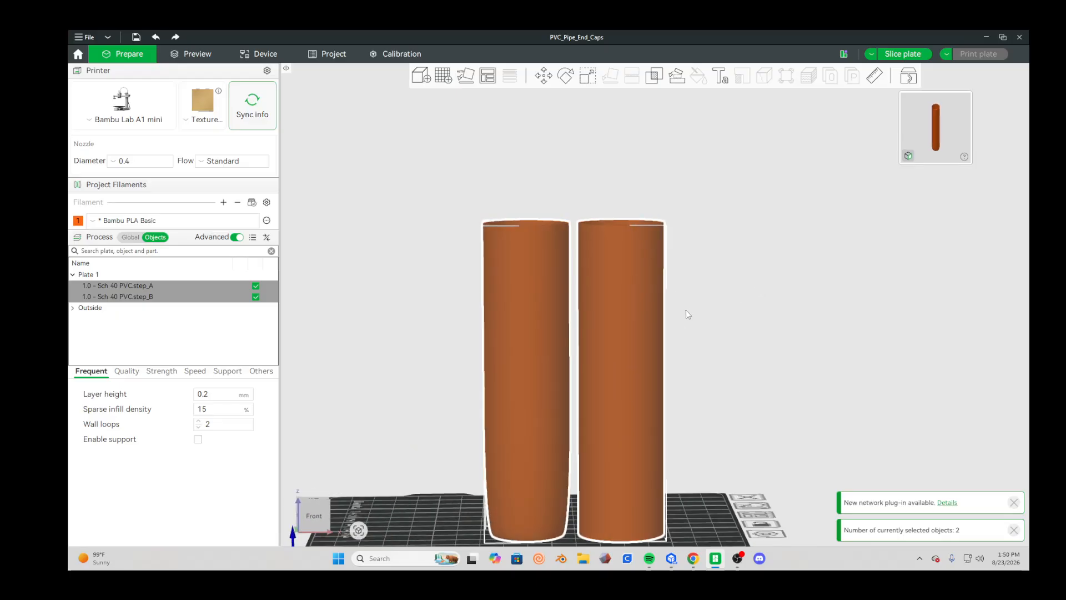
drag(687, 338, 677, 242)
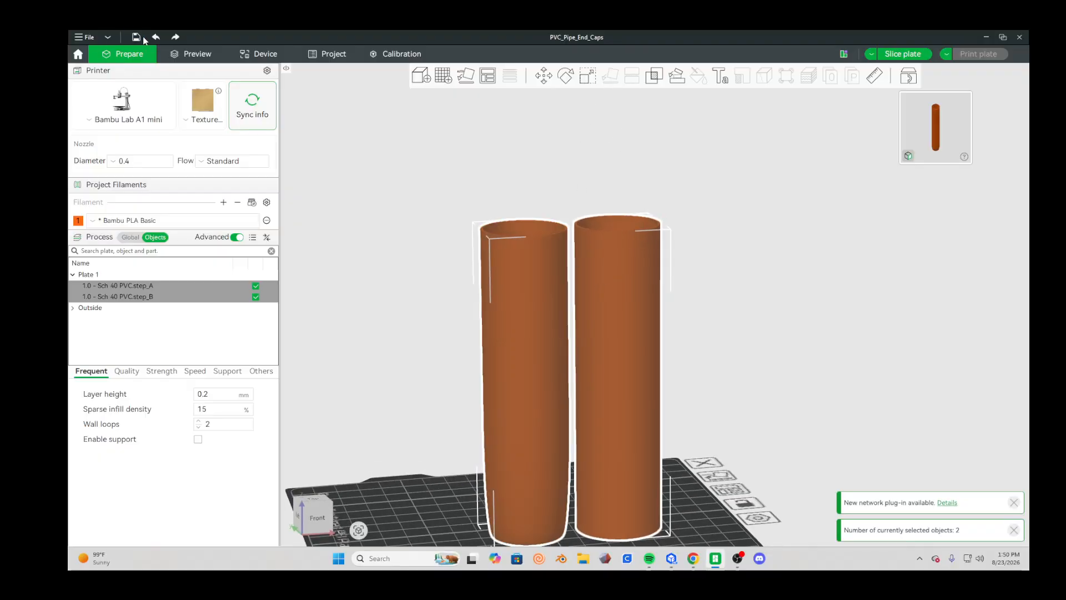
Step: Examine the Cut tool on the upper and lower pipe halves in turn and view the lower half's Quality settings
click(130, 285)
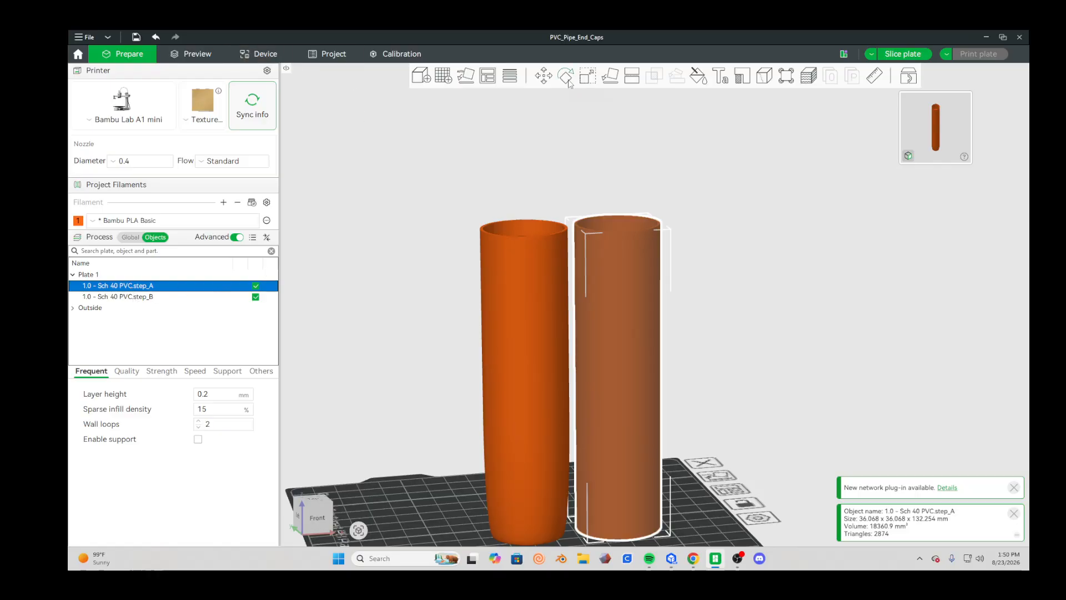
click(632, 78)
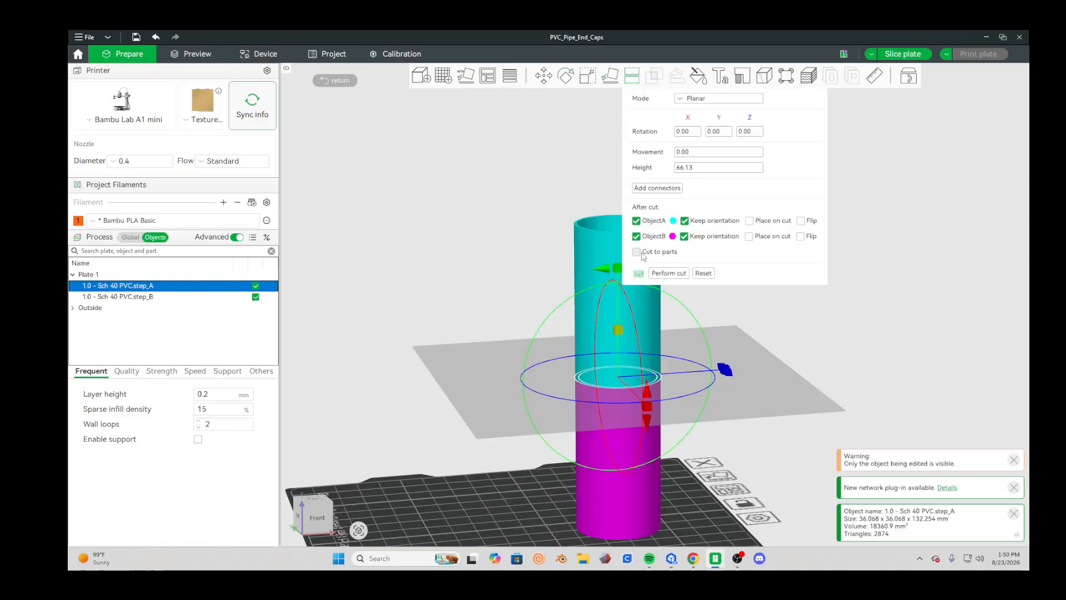
click(139, 298)
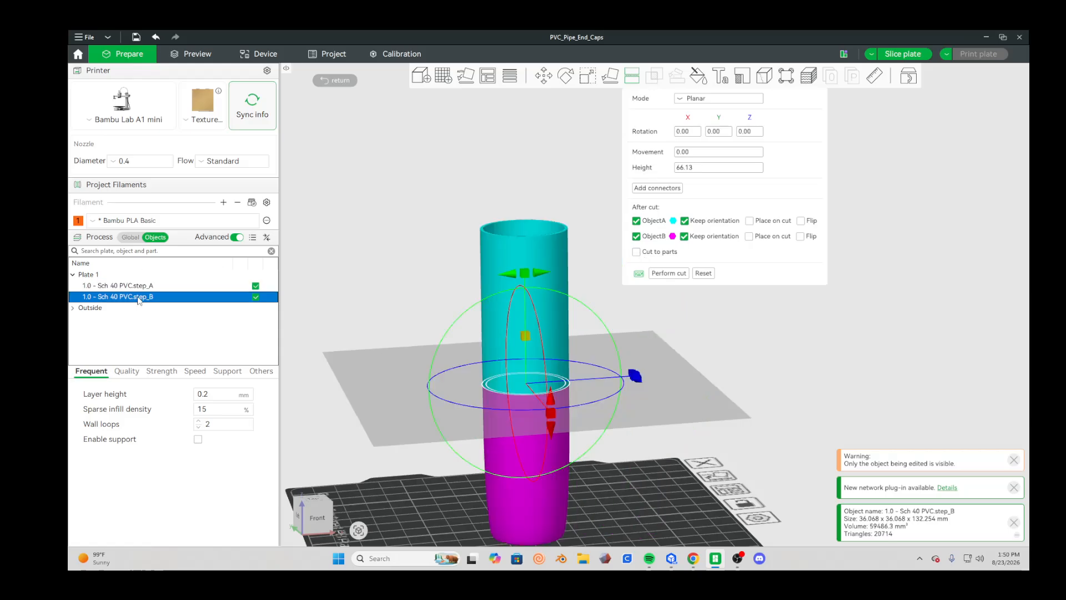
click(127, 371)
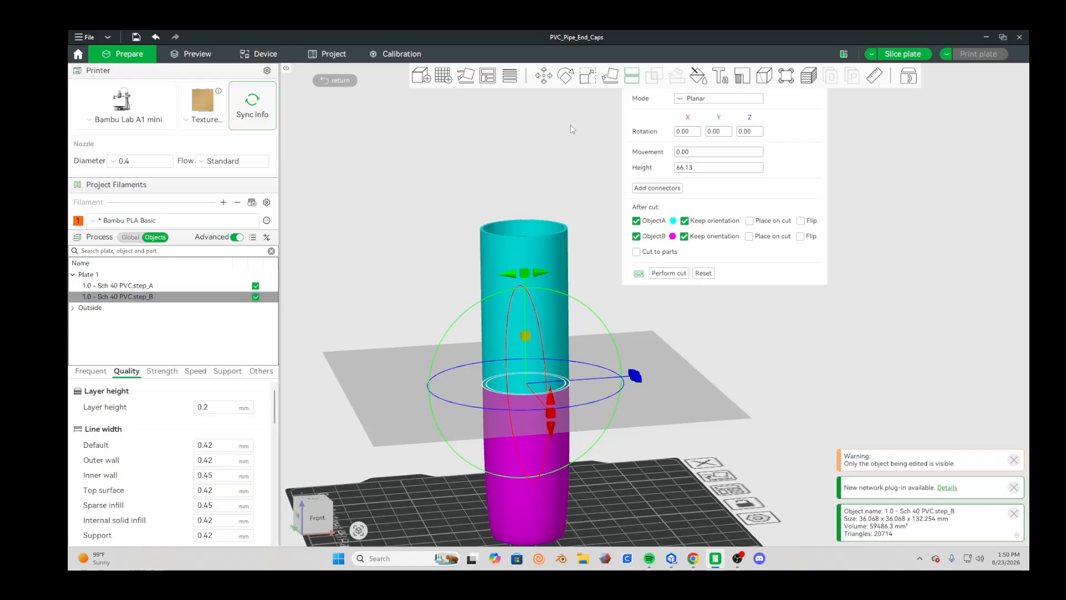
Step: Undo the pipe cut and both height stretches to restore the original cap
click(159, 38)
click(157, 37)
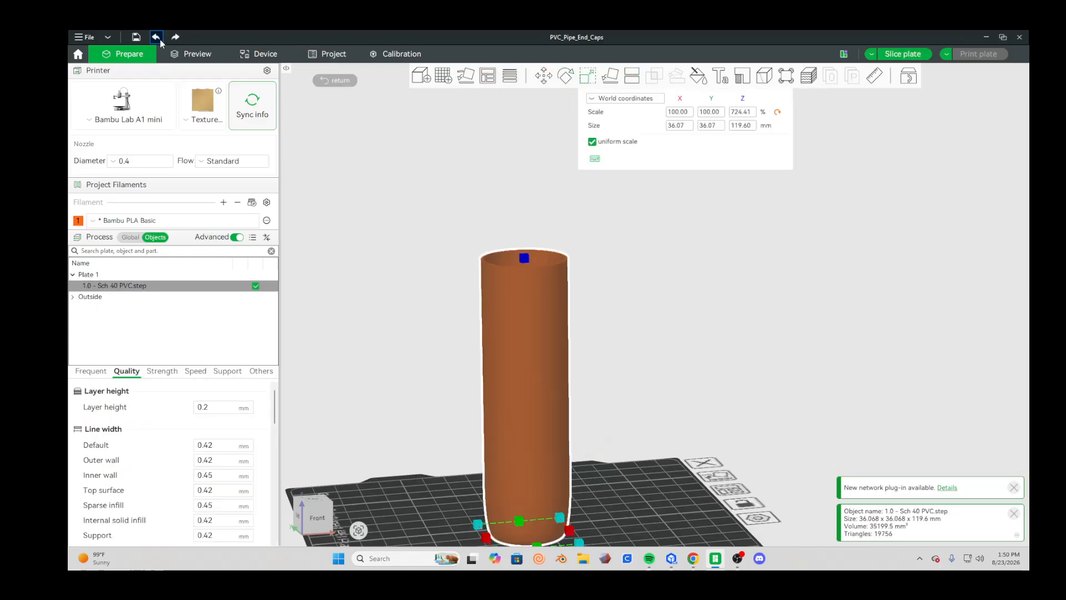
click(157, 37)
key(z)
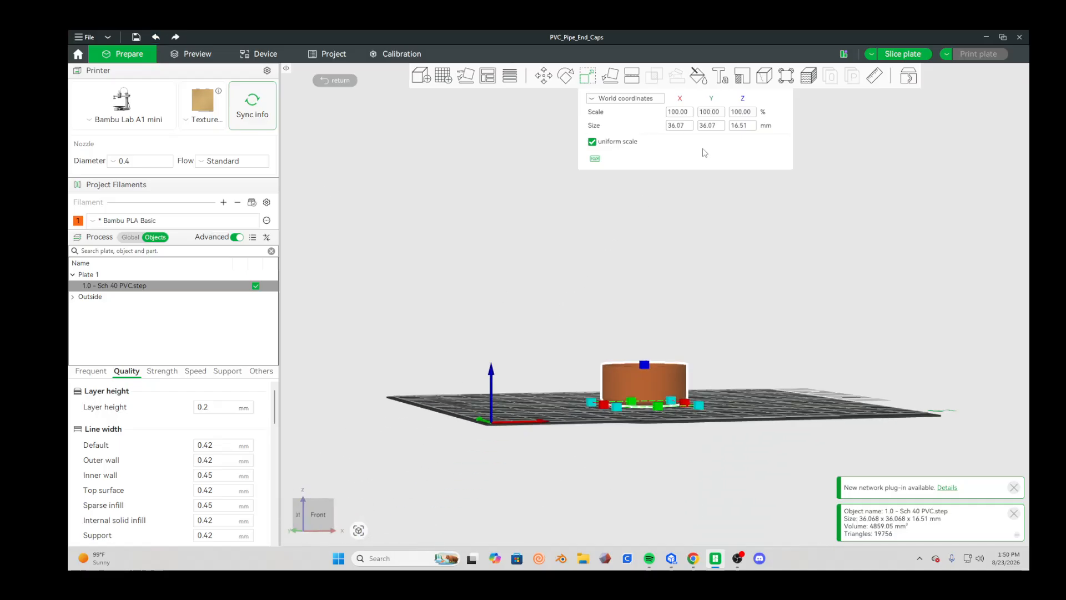
Step: Cut the cap at the default 8.26 mm height with Cut to parts enabled
key(c)
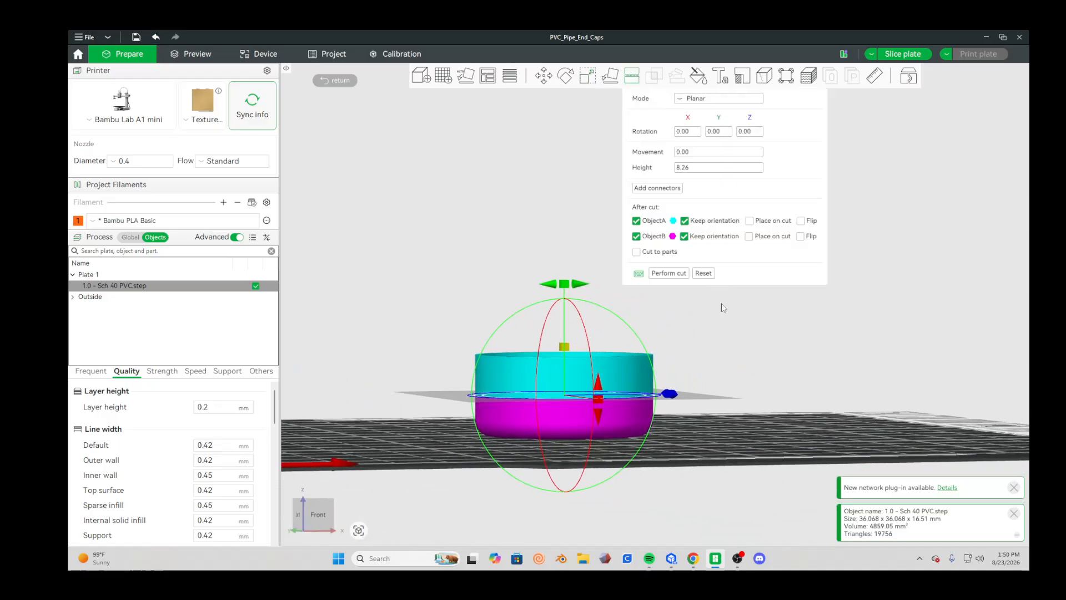
scroll(721, 303, up, 3)
click(637, 252)
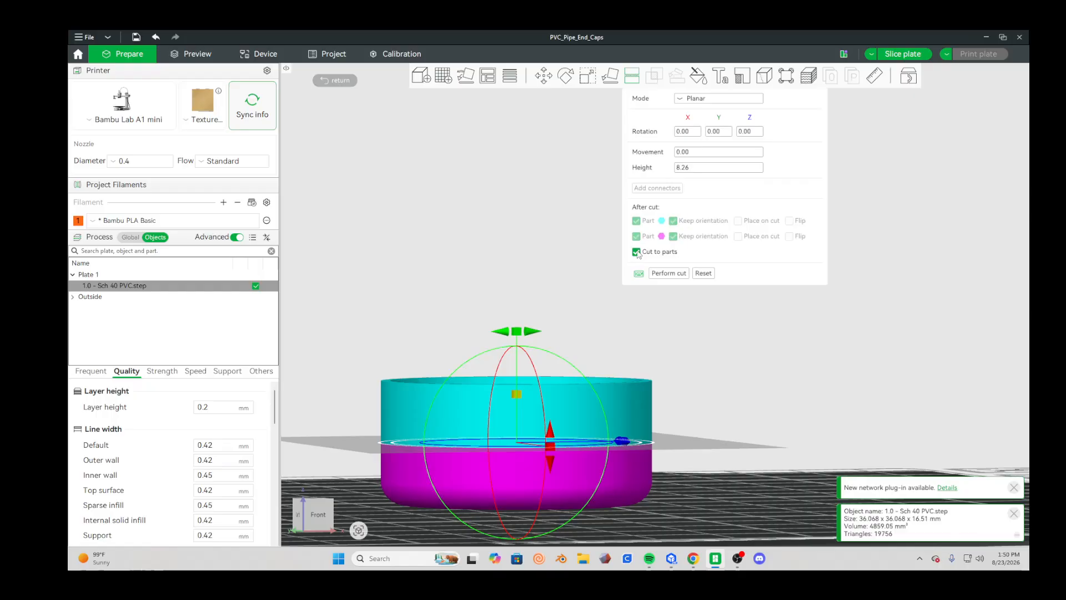
click(669, 272)
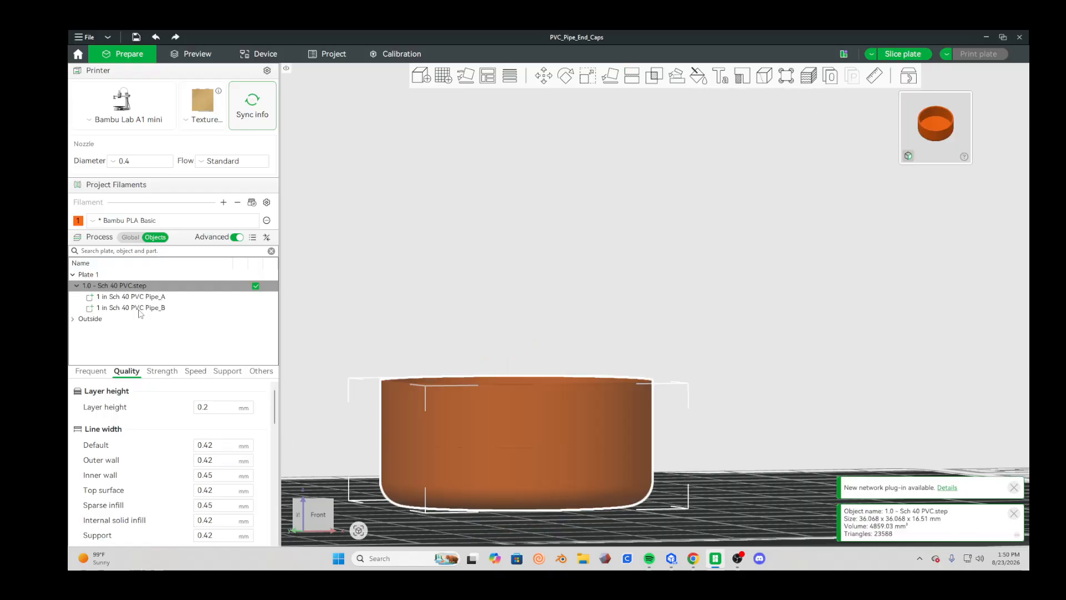
Step: Select the upper and lower parts alternately in the object list to examine how the single object is divided
click(111, 297)
click(111, 306)
click(113, 297)
click(114, 307)
click(115, 298)
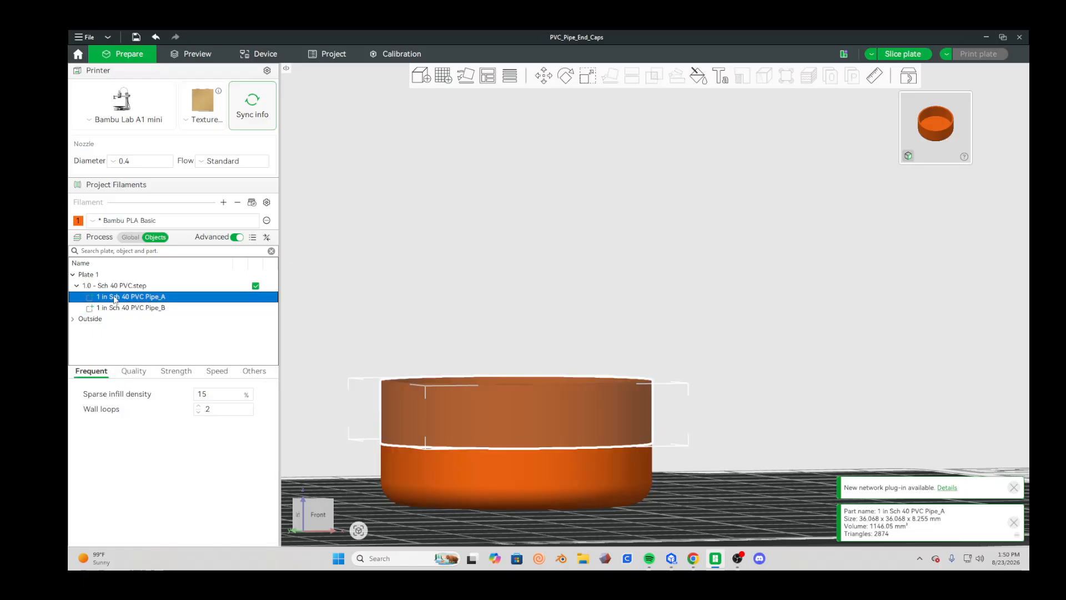
click(113, 307)
click(115, 297)
Step: Cut the whole two-part cap again at 8.26 mm with Cut to parts enabled, declining the non-manifold edge repair
click(119, 286)
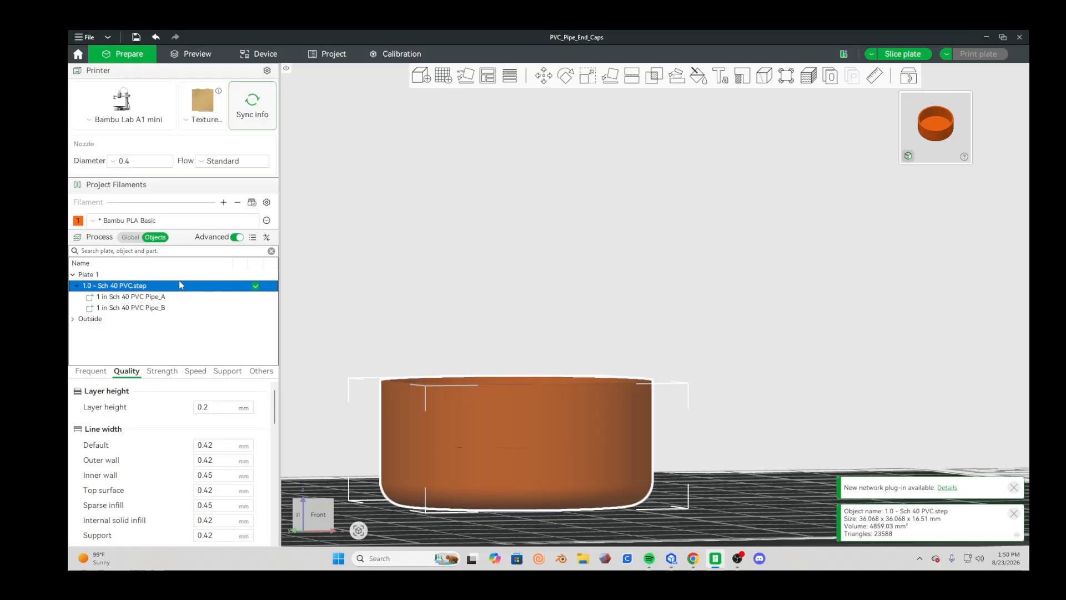
click(631, 76)
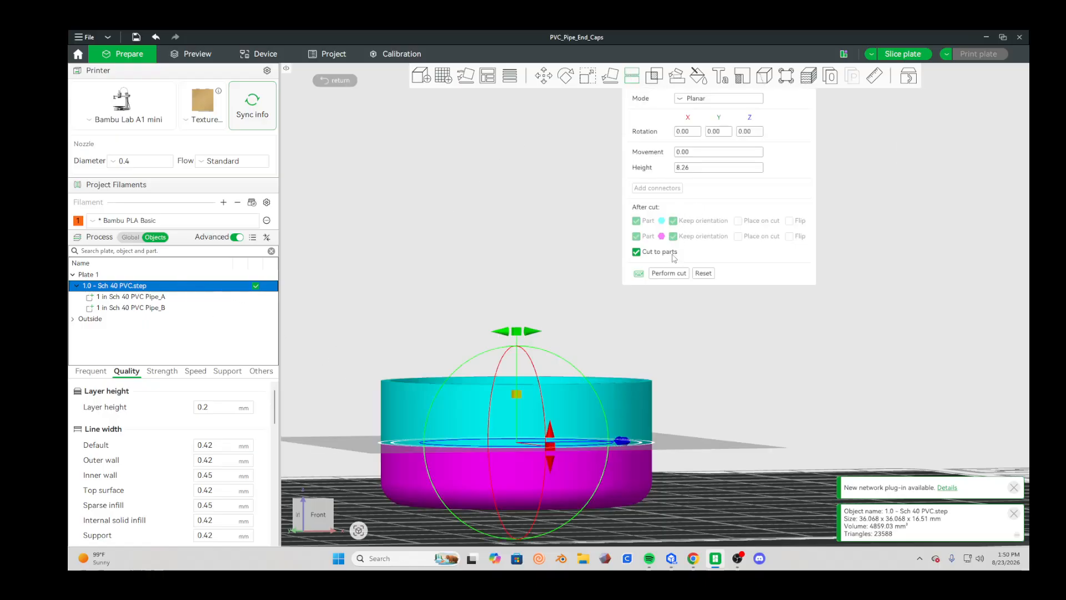
click(668, 274)
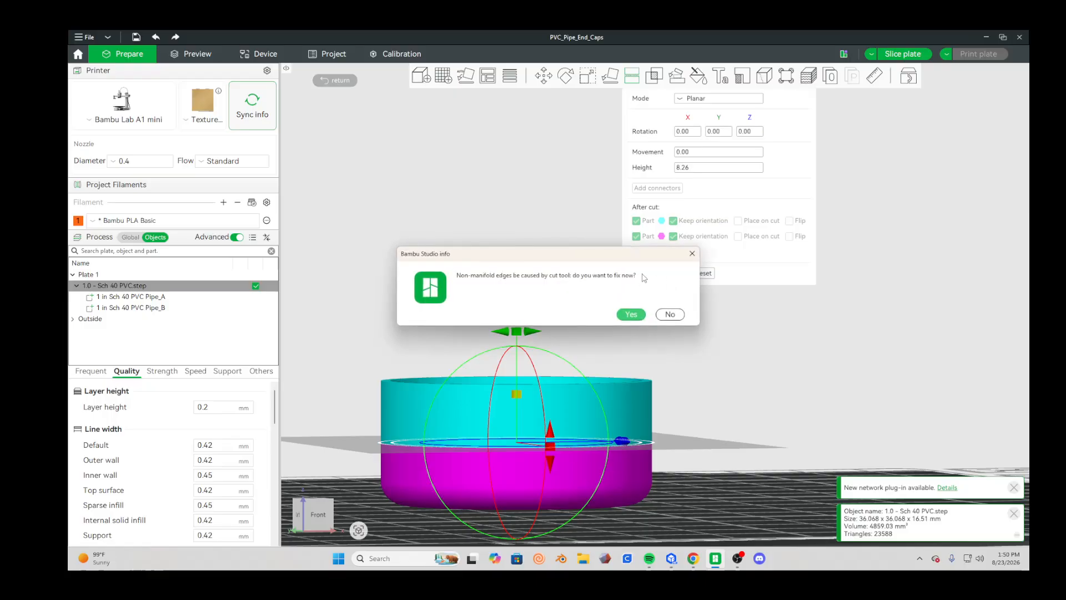
click(670, 314)
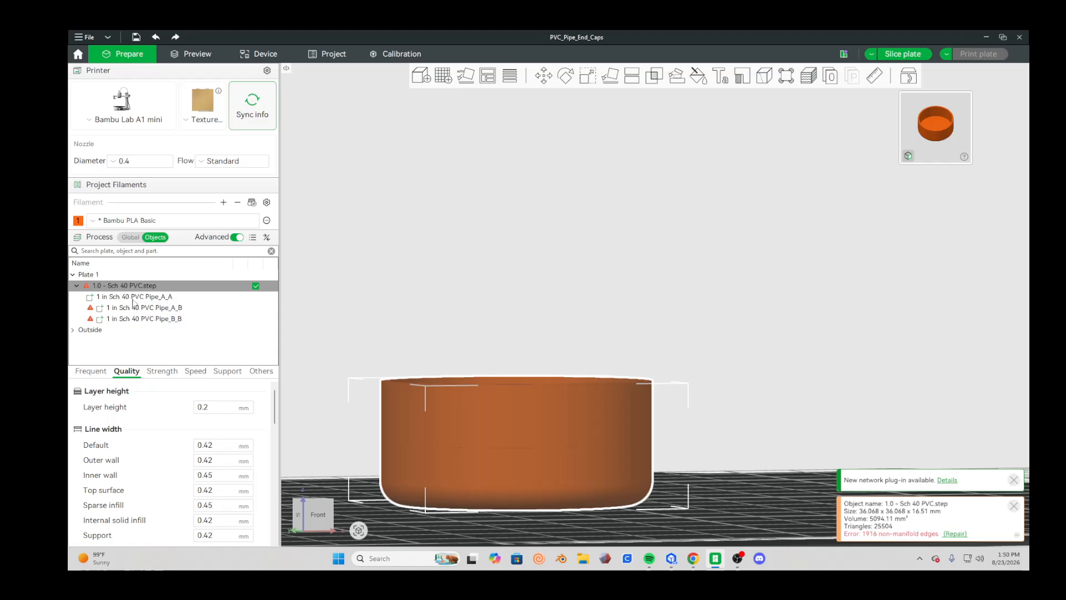
Step: Repeat the 8.26 mm planar cut on the whole cap twice with Cut to parts enabled, declining the non-manifold edge repair each time
click(634, 78)
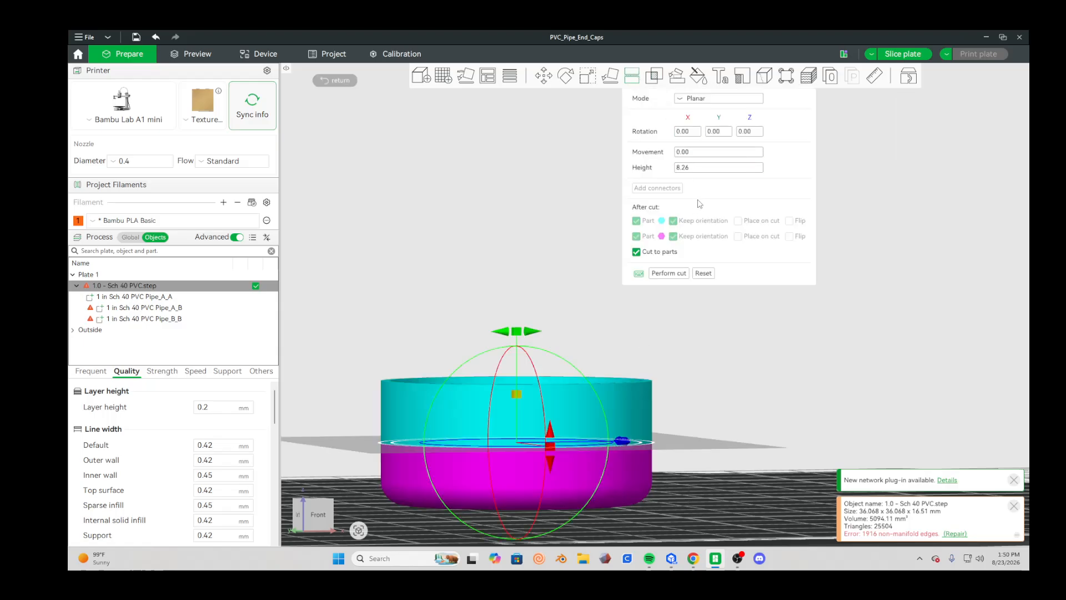
click(668, 272)
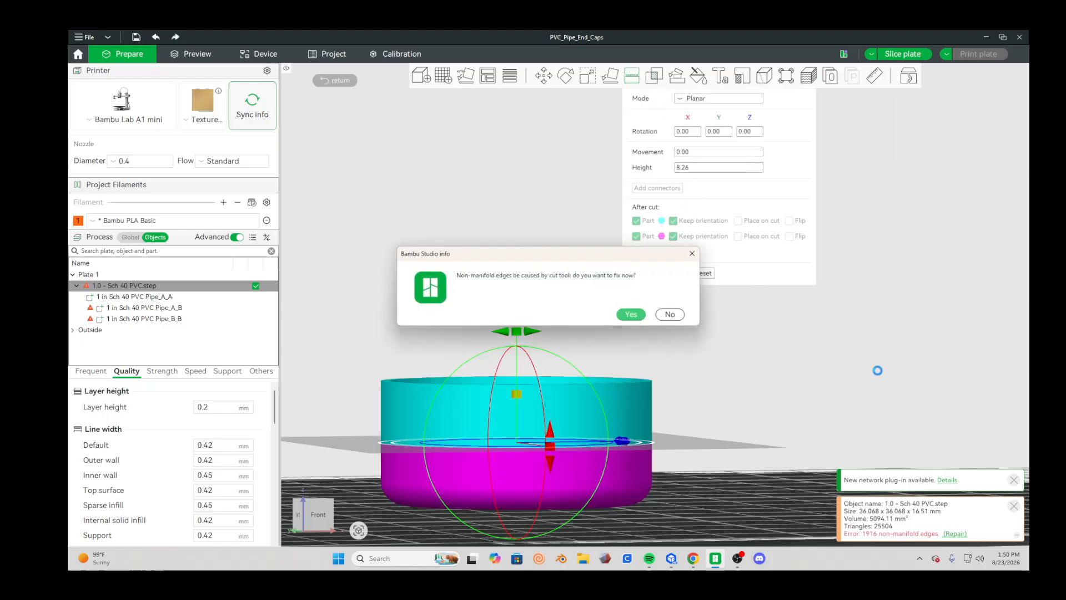
click(670, 314)
click(633, 78)
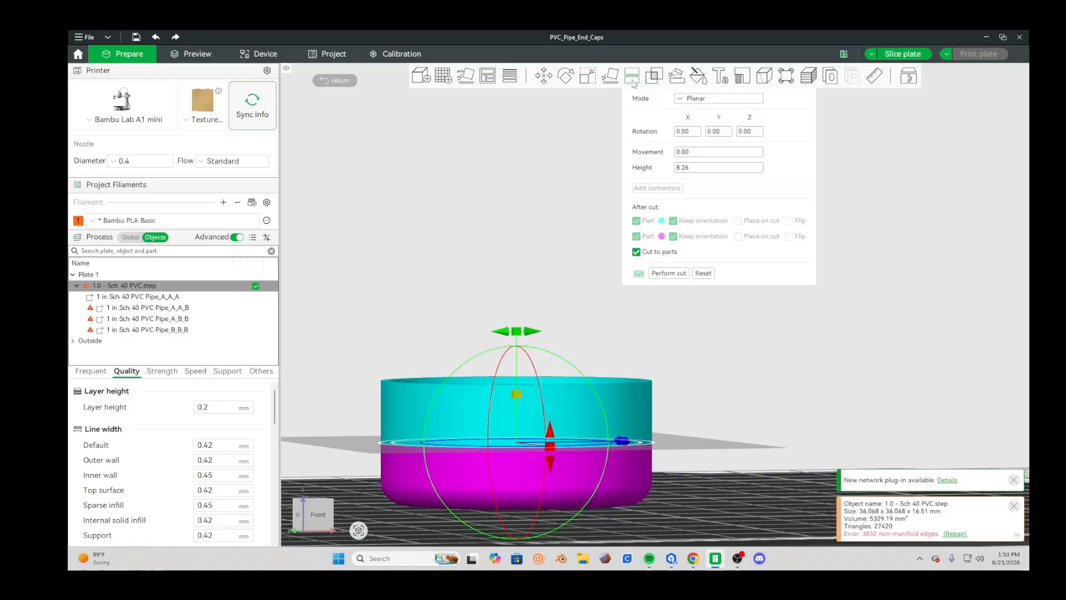
click(668, 272)
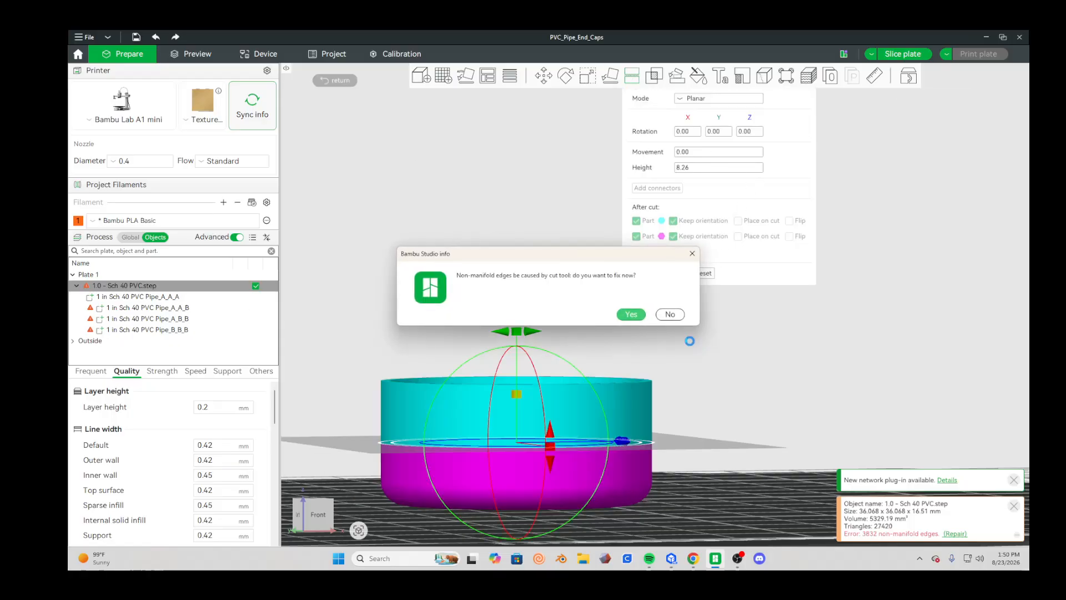
click(670, 315)
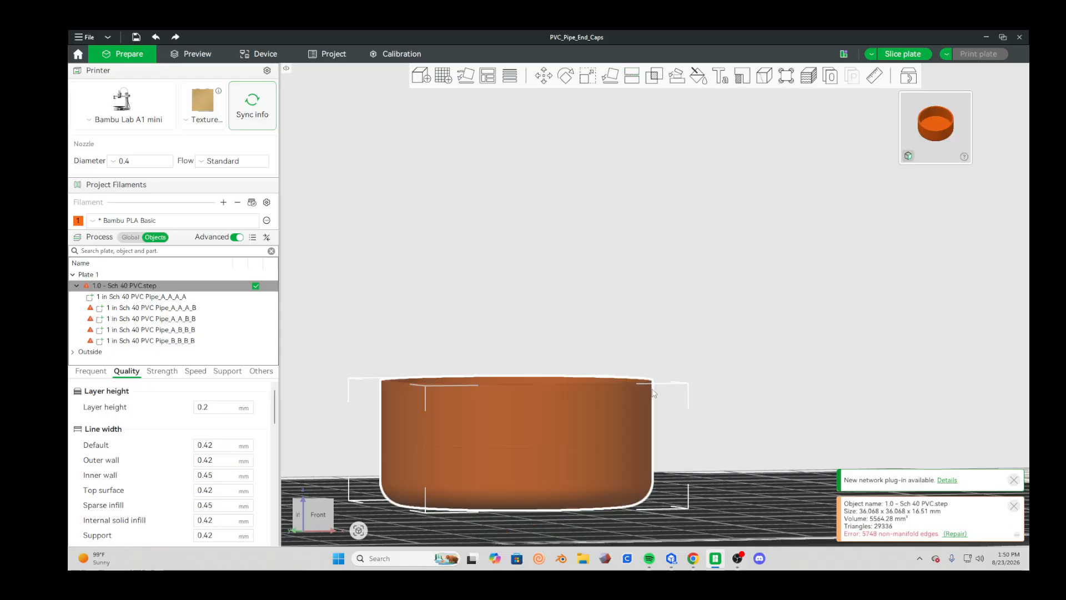
Step: Select the whole cap and its individual cut parts one after another in the object list to examine which piece each represents
click(113, 311)
click(125, 286)
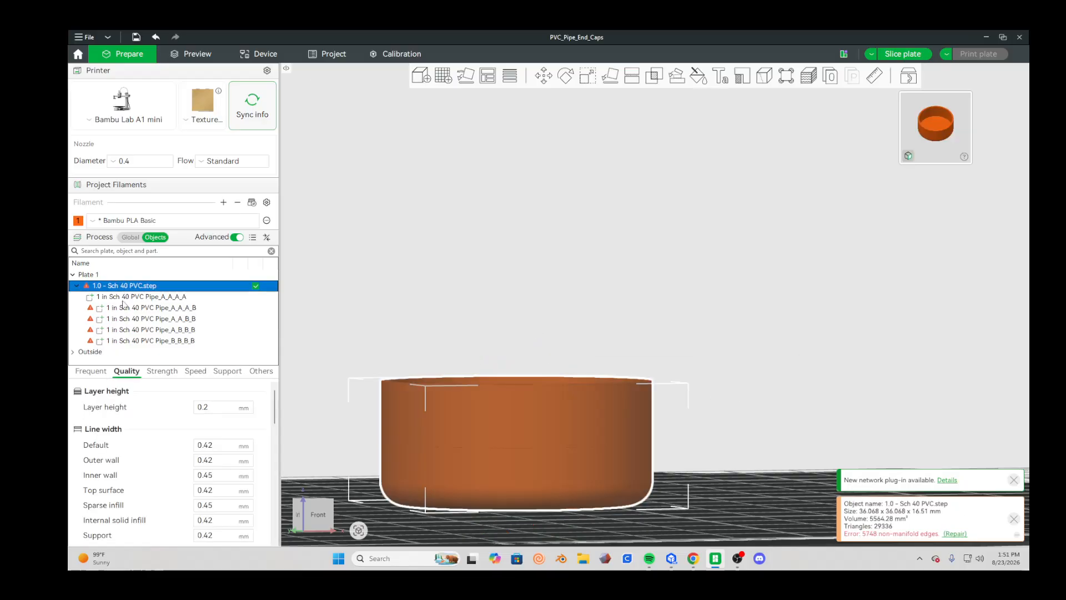
click(123, 307)
click(122, 318)
click(122, 330)
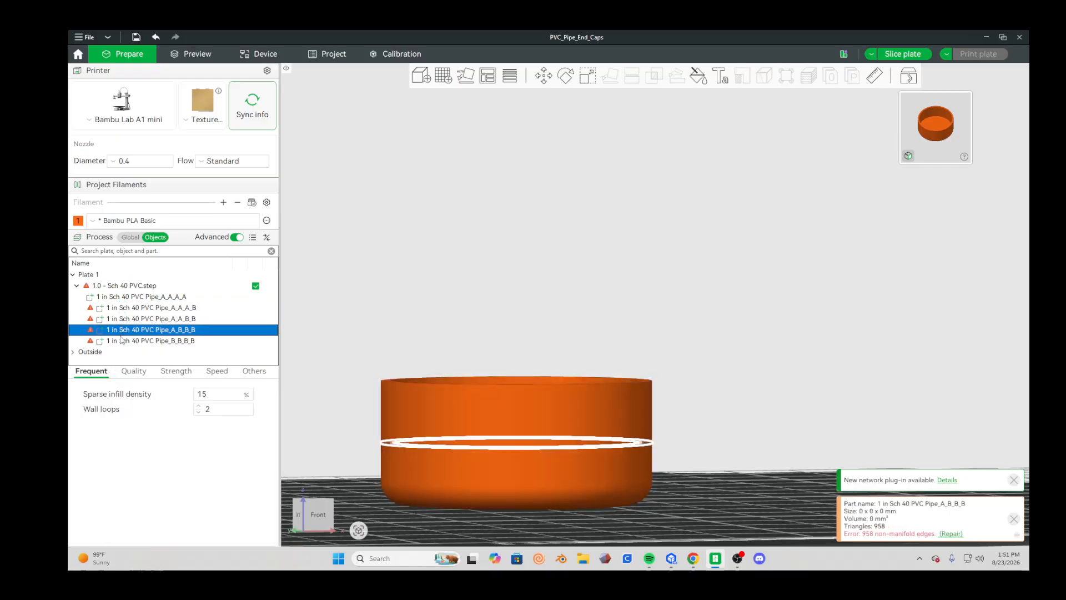
click(122, 340)
Step: Set the sparse infill density of the upper part, 1 in Sch 40 PVC Pipe_A_A_A_A, to 100% and dismiss the infill pattern warning
click(126, 297)
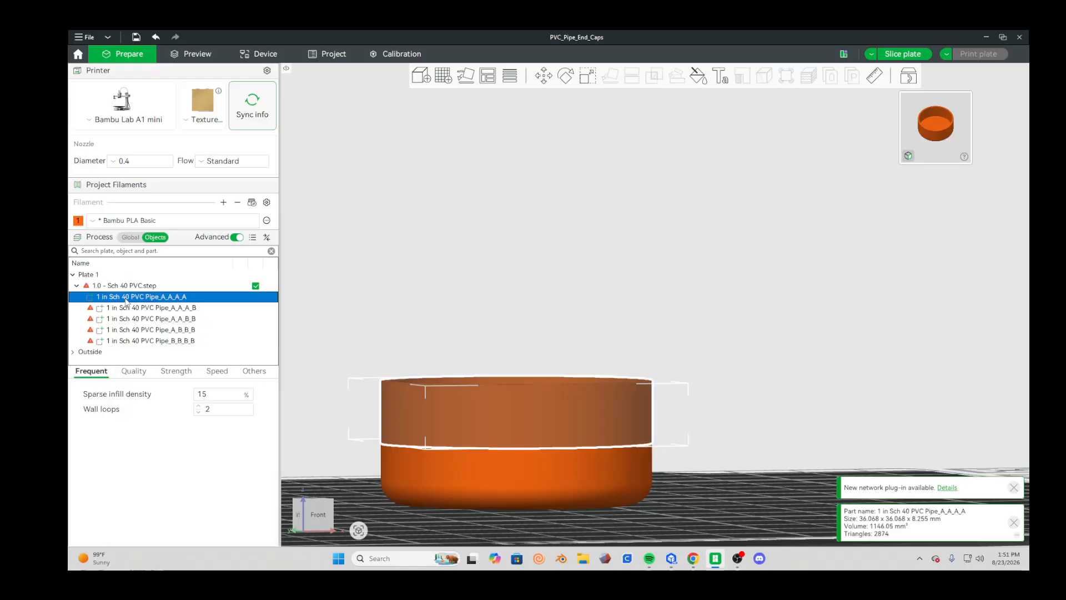
click(221, 395)
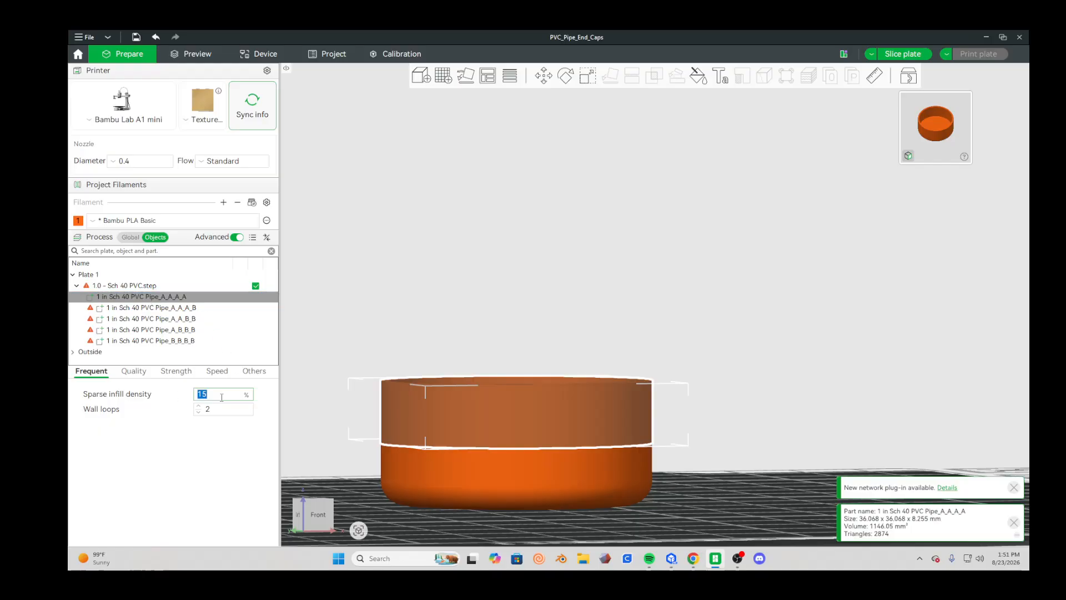
text(100)
key(Return)
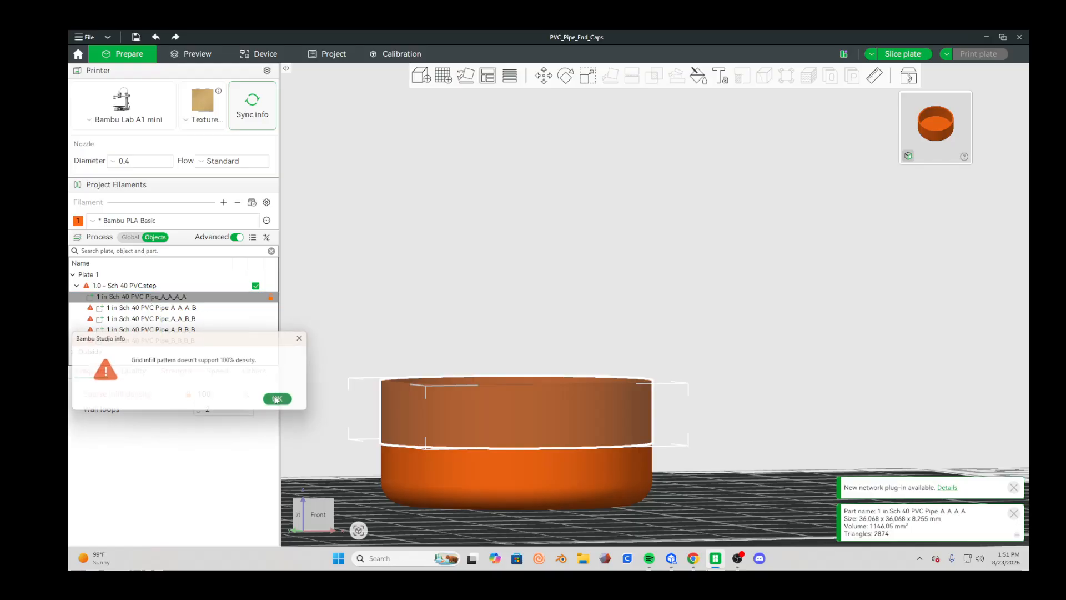
click(276, 399)
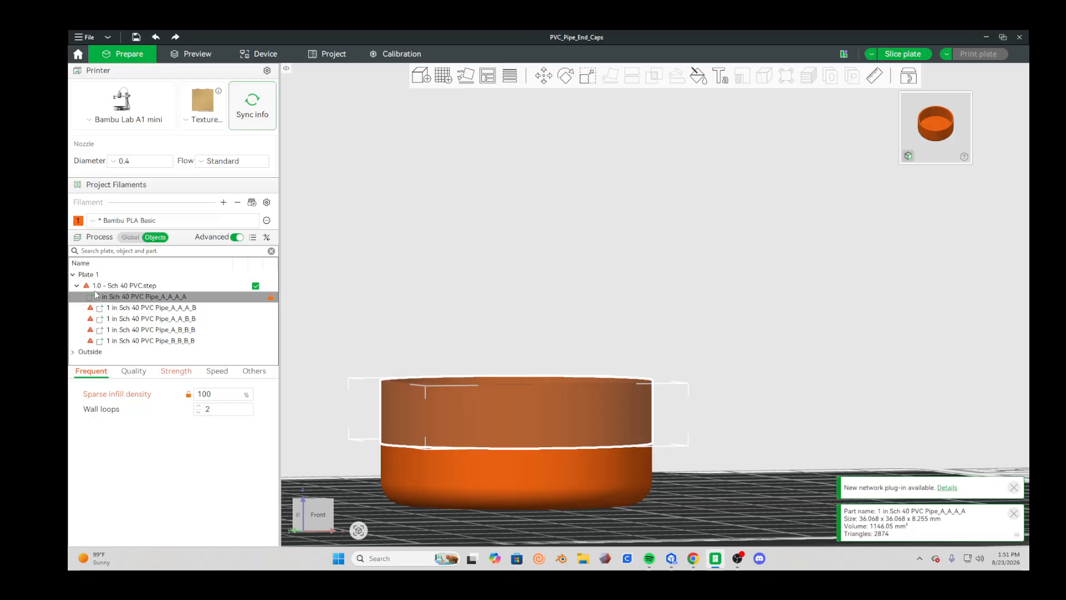
Step: Set the sparse infill density of the whole 1.0 – Sch 40 PVC.step object to 100% and dismiss the infill pattern warning
click(117, 285)
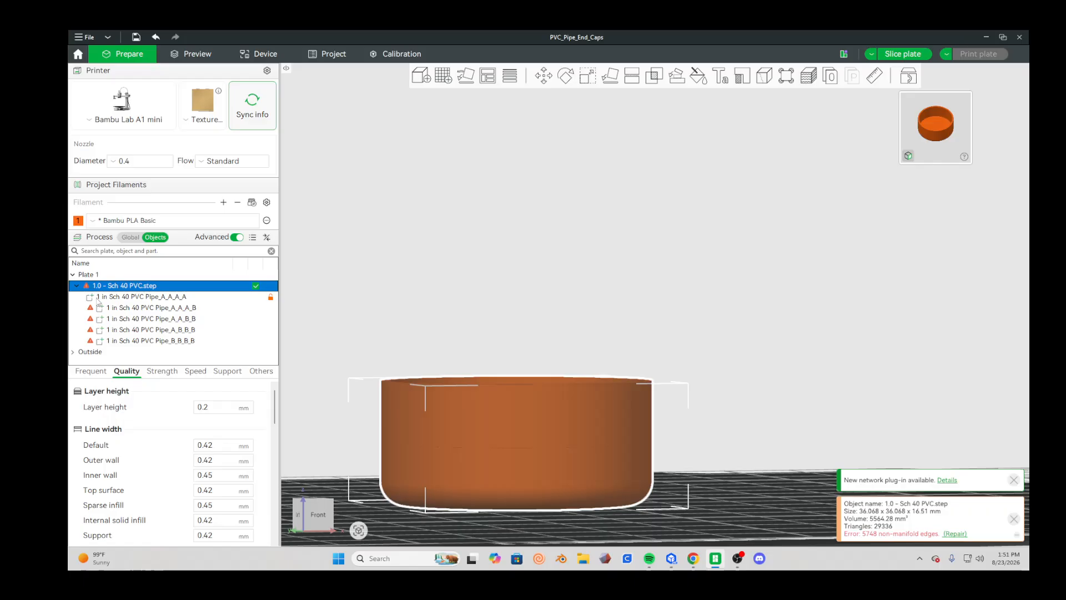
click(139, 297)
click(112, 287)
scroll(174, 389, down, 10)
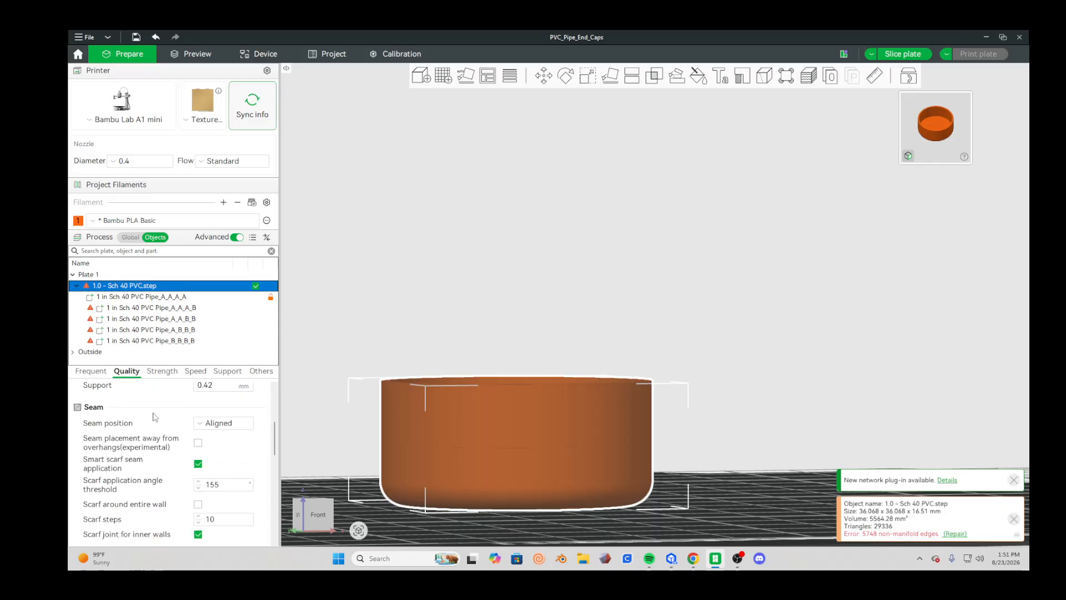
click(91, 371)
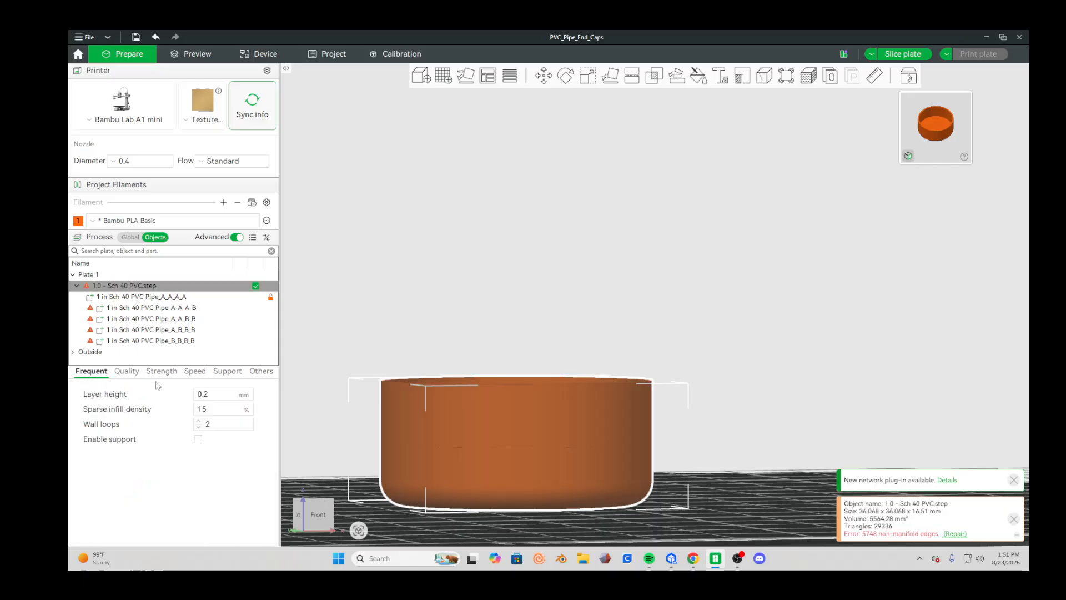
double_click(209, 411)
text(100)
key(Return)
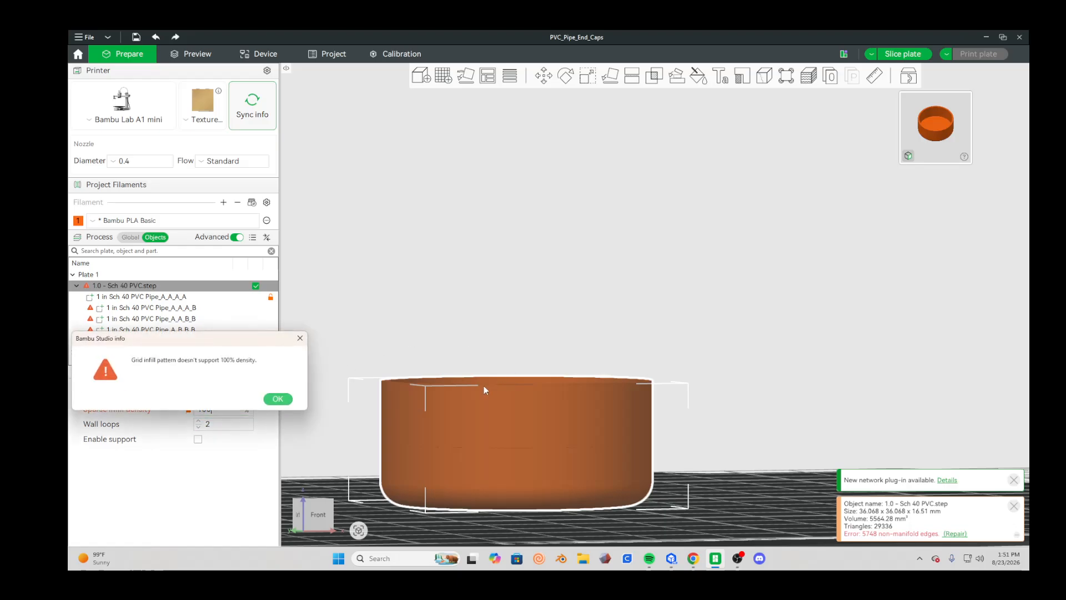
click(280, 398)
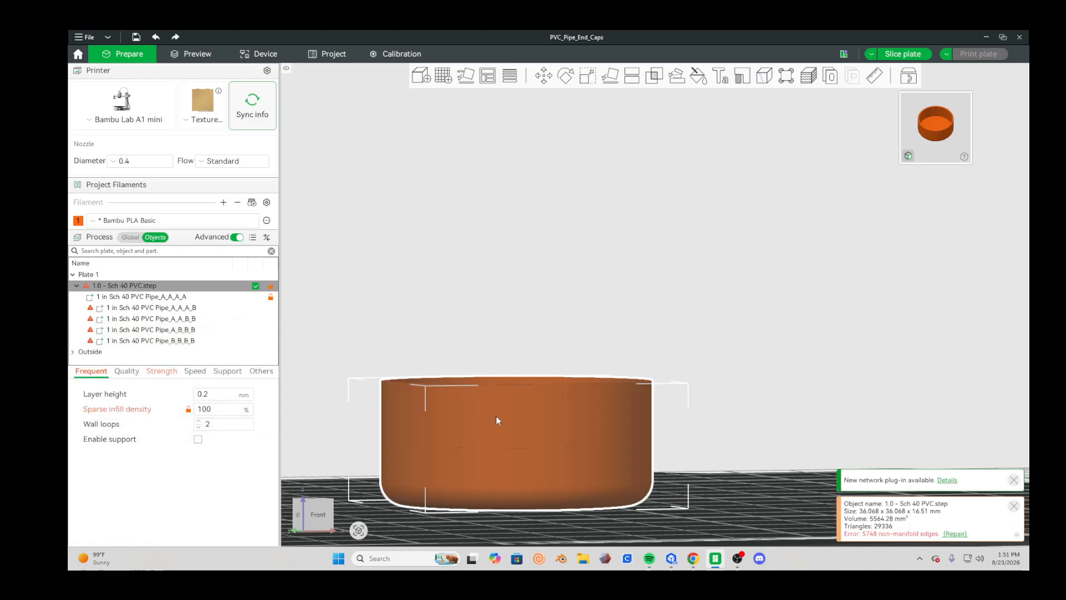
click(614, 348)
click(604, 435)
click(737, 565)
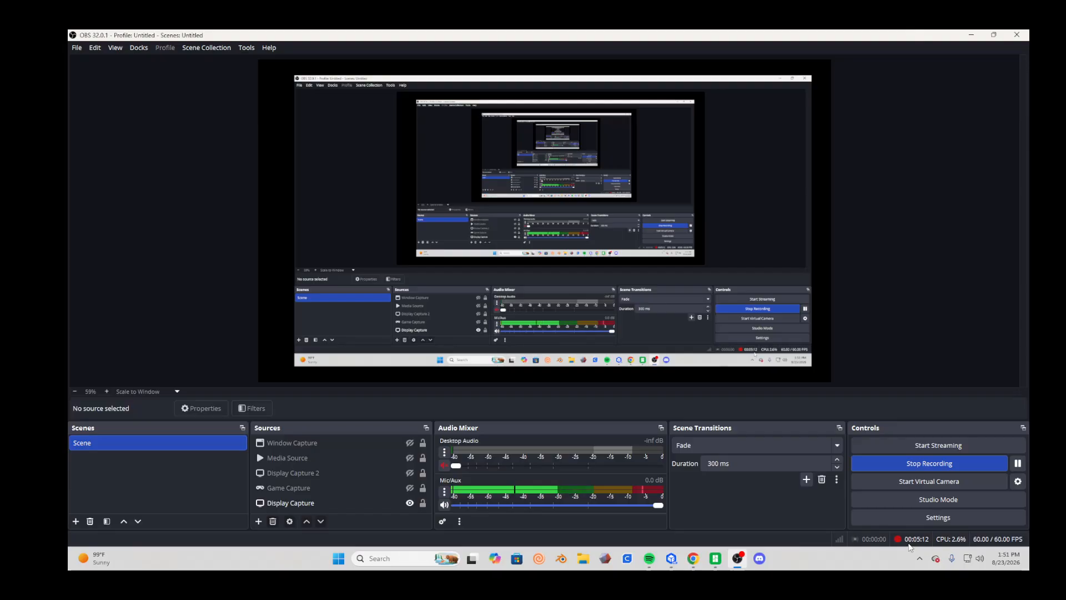
click(715, 558)
click(726, 374)
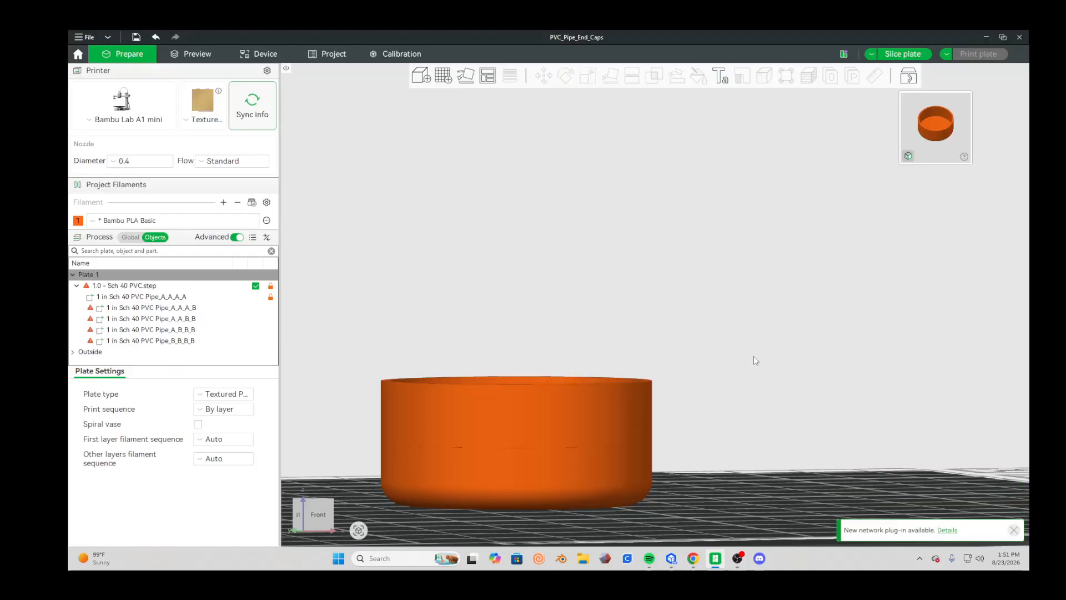
drag(754, 355, 831, 342)
click(739, 560)
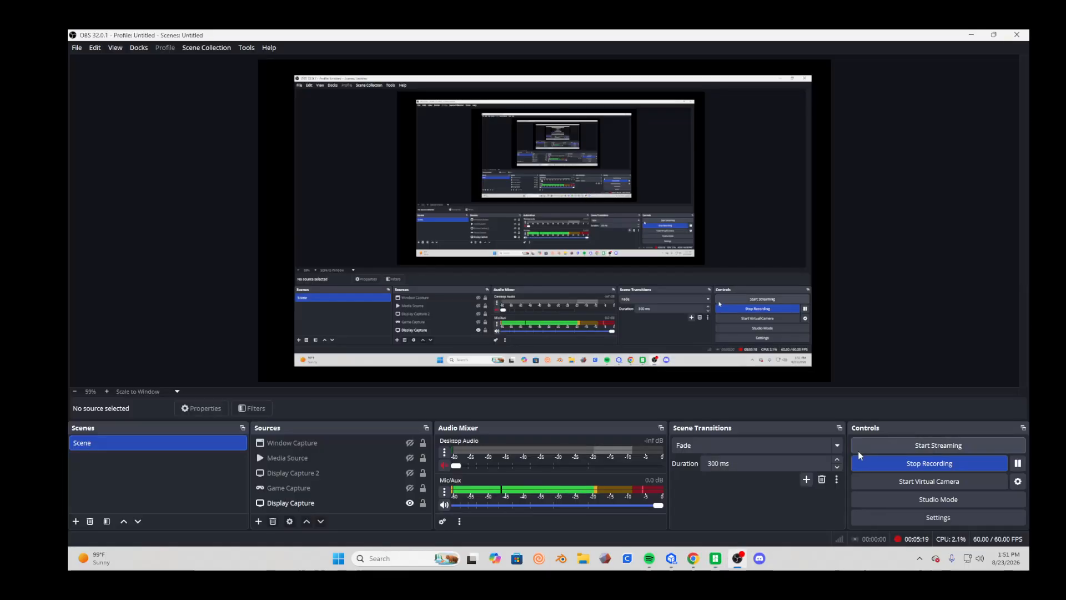